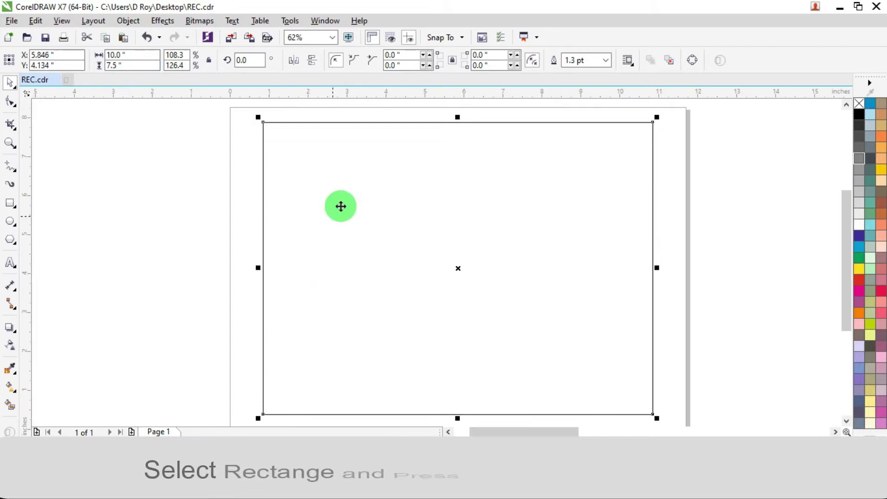
# - Fill the large rectangle on the page with red and remove its outline
pyautogui.click(9, 146)
pyautogui.moveTo(302, 183); pyautogui.dragTo(545, 356)
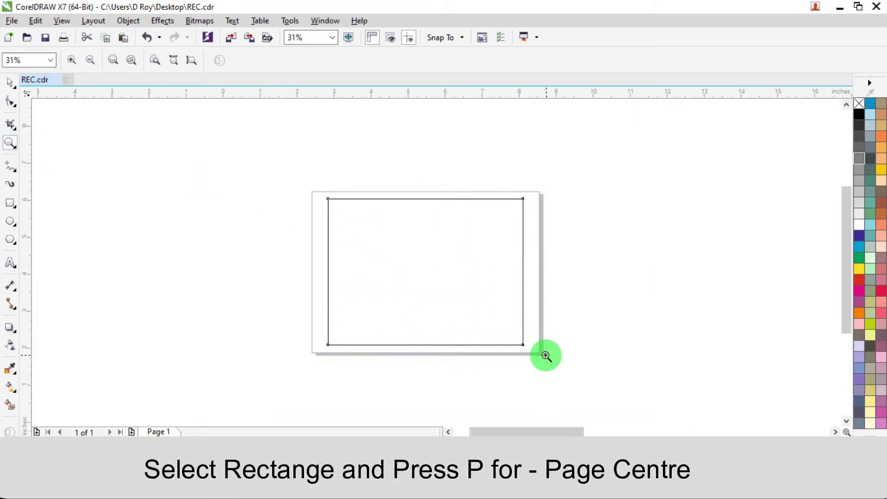
pyautogui.click(9, 83)
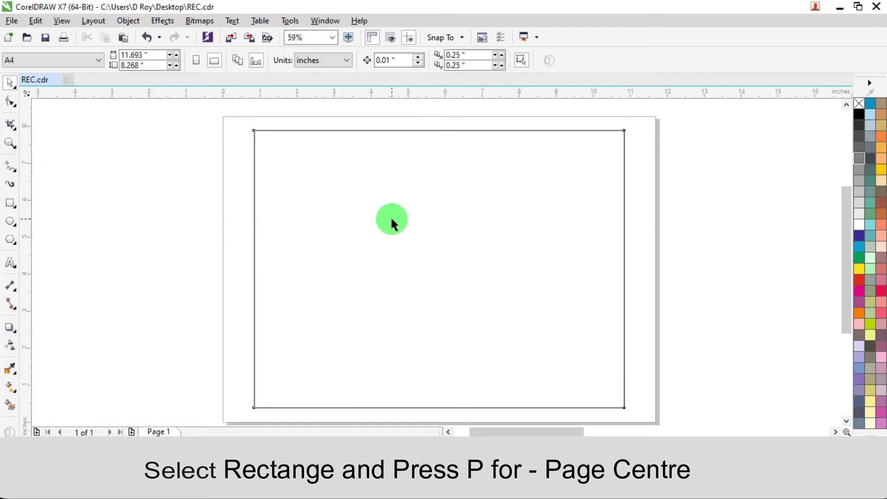
pyautogui.click(390, 216)
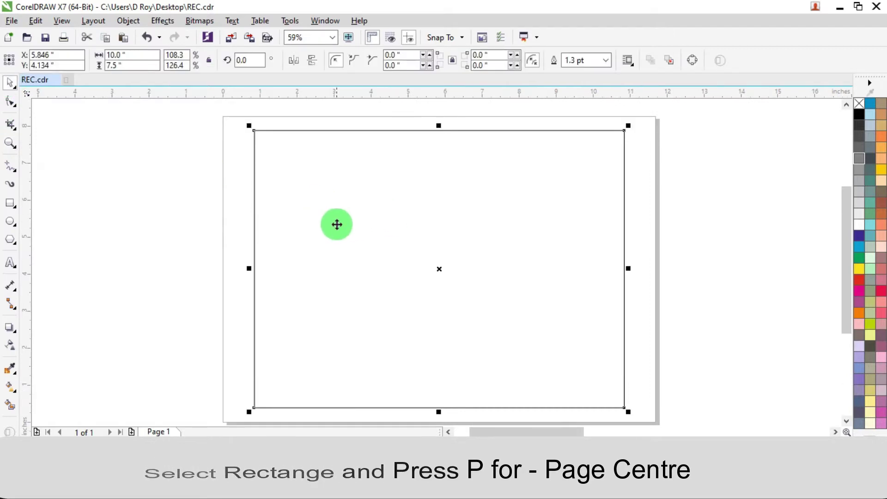
pyautogui.click(857, 279)
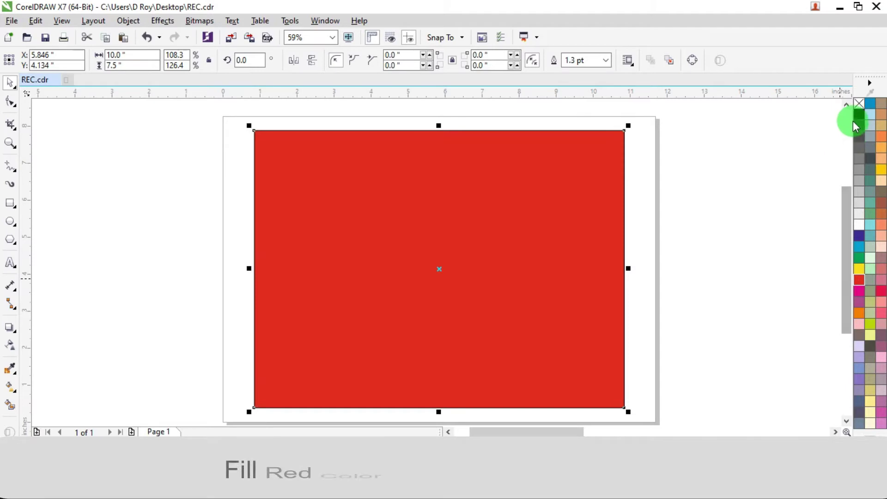
pyautogui.scroll(3, 614, 138)
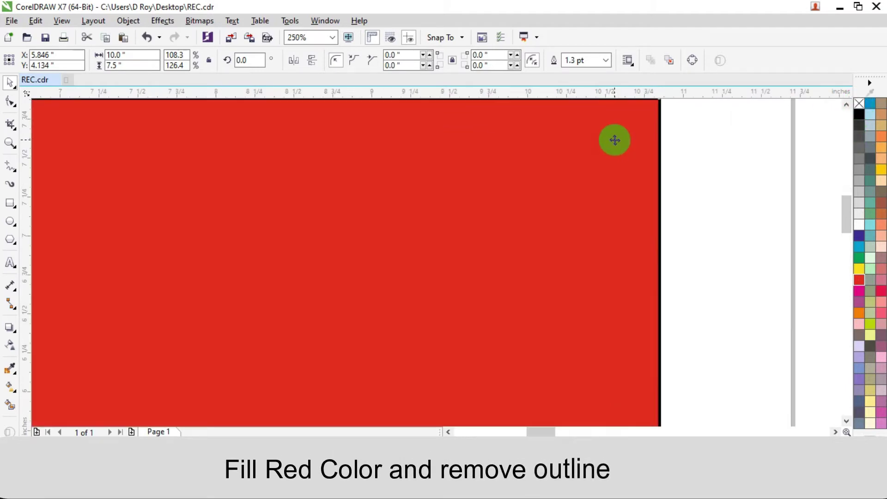
pyautogui.rightClick(858, 106)
pyautogui.click(720, 167)
# - Darken the rectangle's red fill by setting its black (K) value to 50
pyautogui.scroll(-5, 685, 191)
pyautogui.scroll(2, 696, 216)
pyautogui.scroll(2, 669, 208)
pyautogui.click(621, 242)
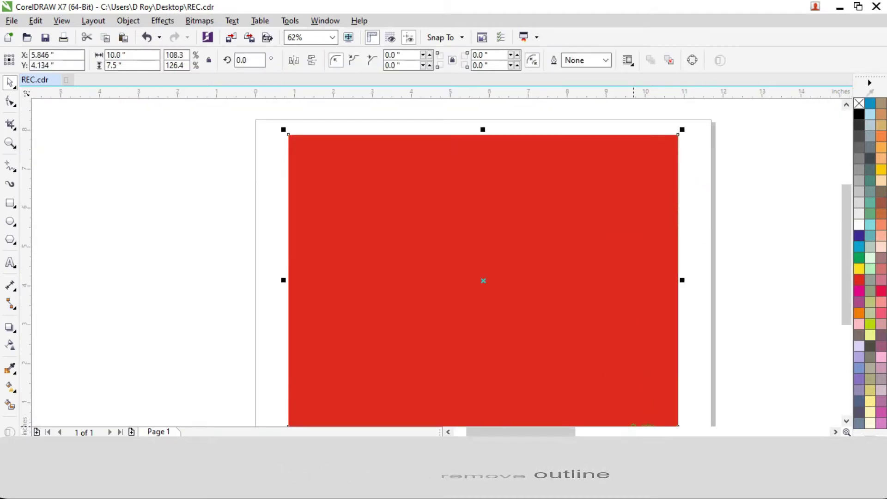
pyautogui.doubleClick(631, 462)
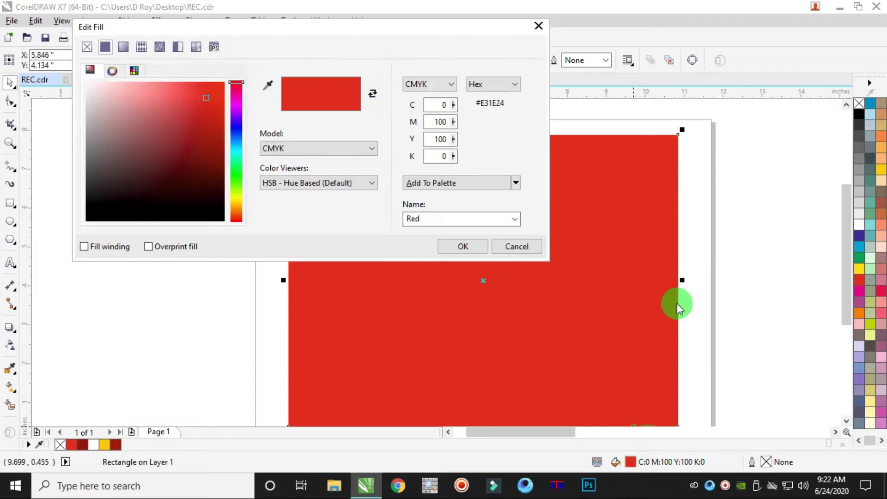
pyautogui.doubleClick(439, 156)
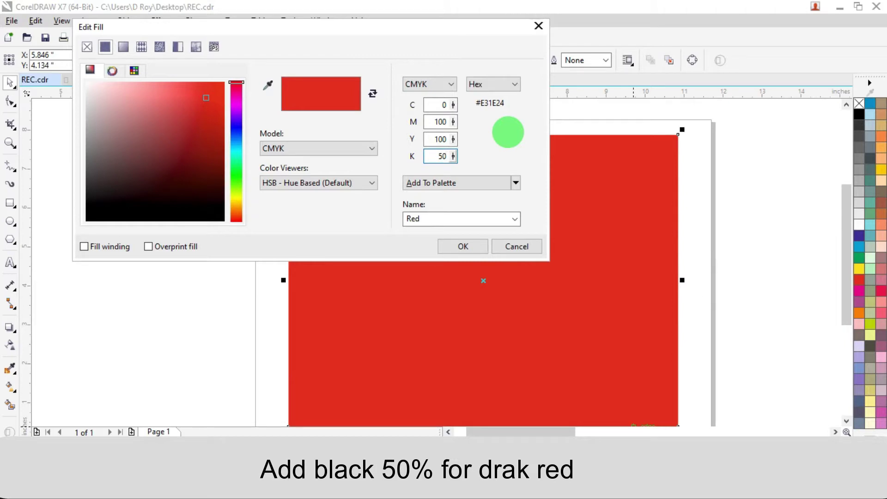
pyautogui.write('50')
pyautogui.click(508, 132)
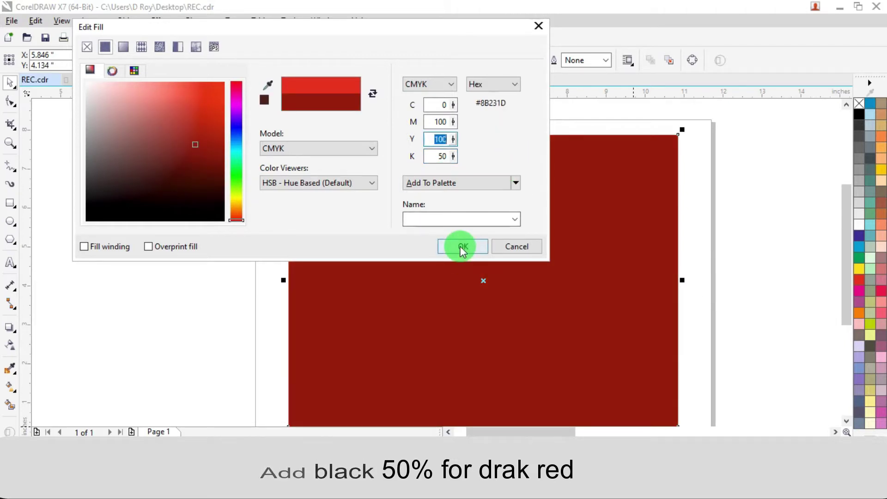
pyautogui.click(462, 246)
pyautogui.click(739, 203)
# - Draw a five-pointed star about 4.07 by 3.49 inches beside the rectangle, using the Star tool
pyautogui.scroll(-3, 712, 207)
pyautogui.scroll(3, 707, 204)
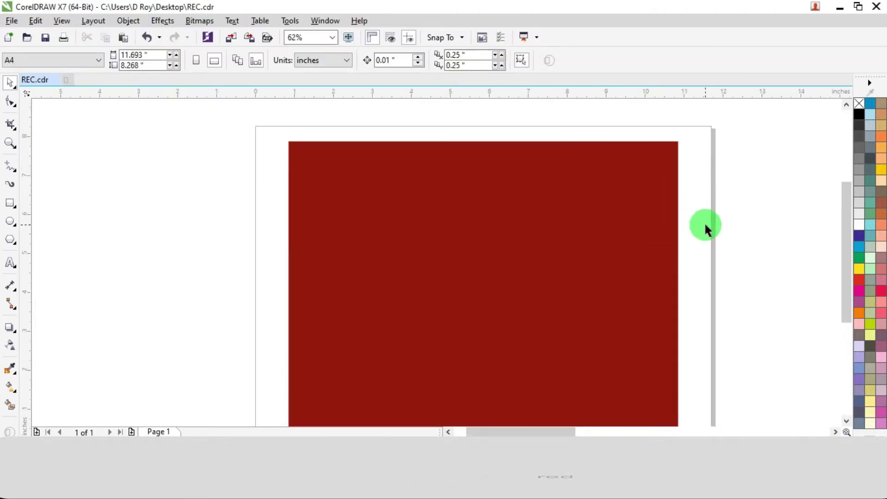
pyautogui.click(12, 145)
pyautogui.scroll(-1, 286, 198)
pyautogui.moveTo(275, 162); pyautogui.dragTo(490, 324)
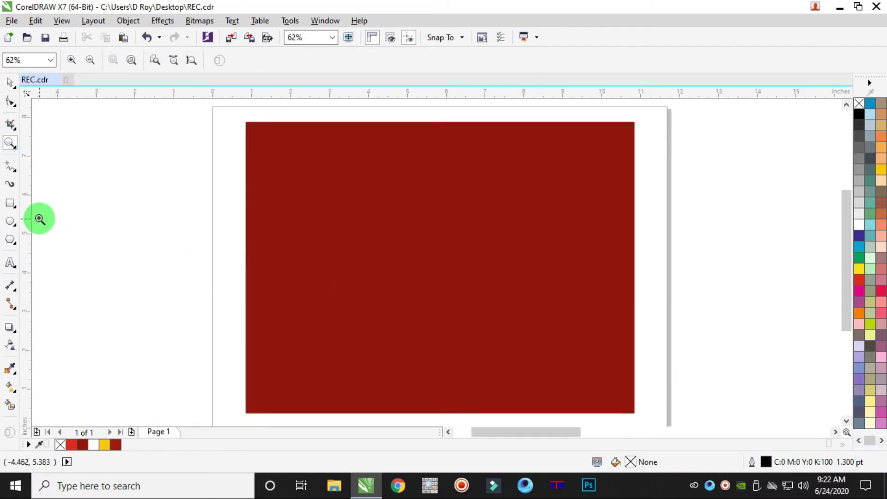
pyautogui.click(12, 241)
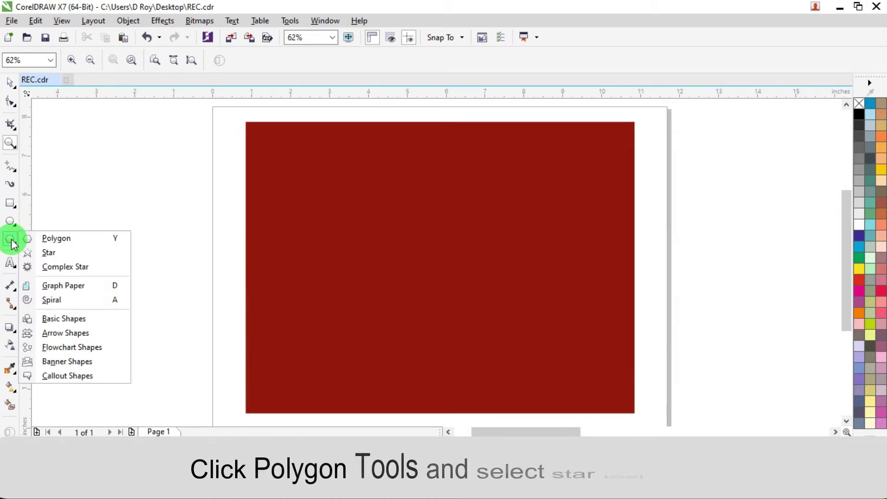
pyautogui.click(48, 253)
pyautogui.moveTo(63, 188); pyautogui.dragTo(227, 325)
# - Give the star 8 points and set its sharpness to 10
pyautogui.doubleClick(352, 59)
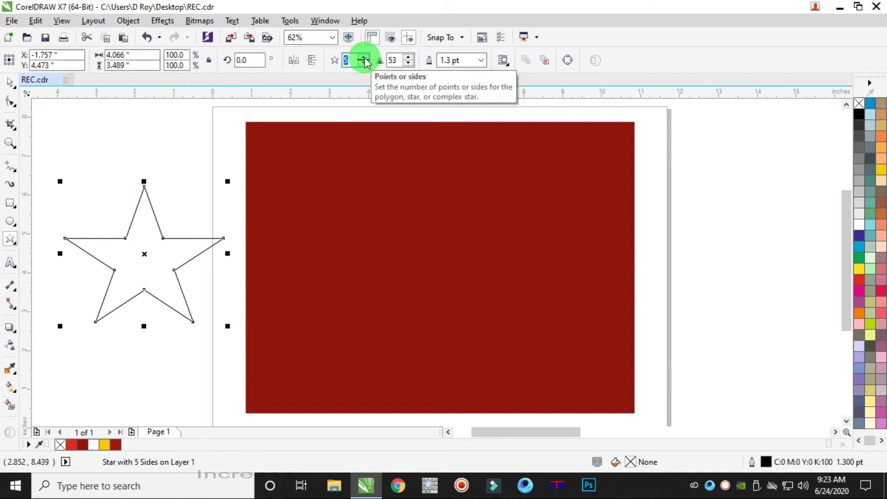
pyautogui.click(364, 58)
pyautogui.click(364, 58)
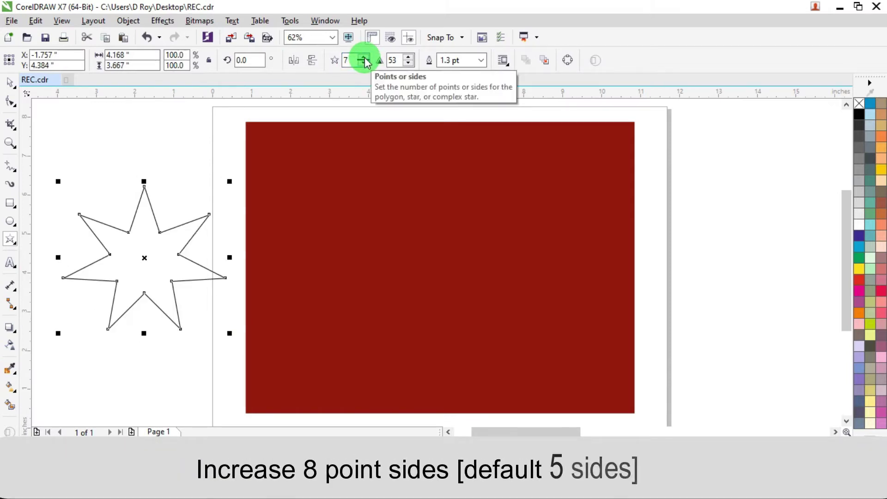
pyautogui.click(363, 58)
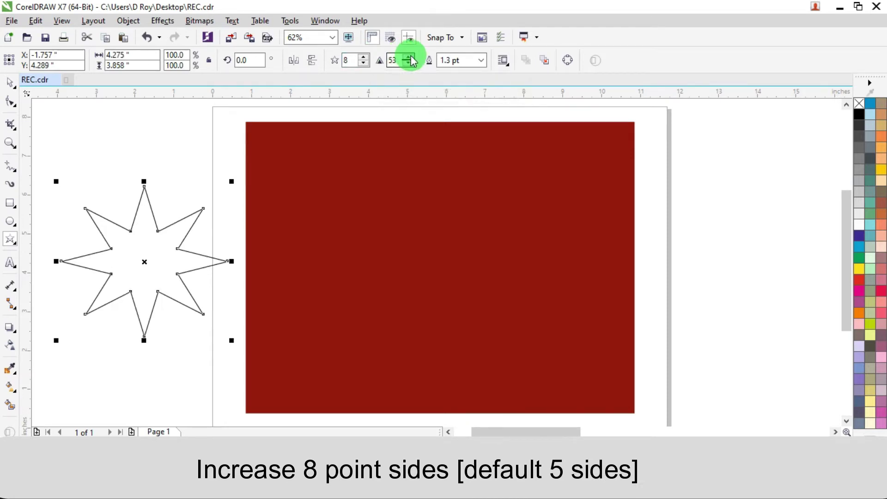
pyautogui.moveTo(402, 60); pyautogui.dragTo(376, 60)
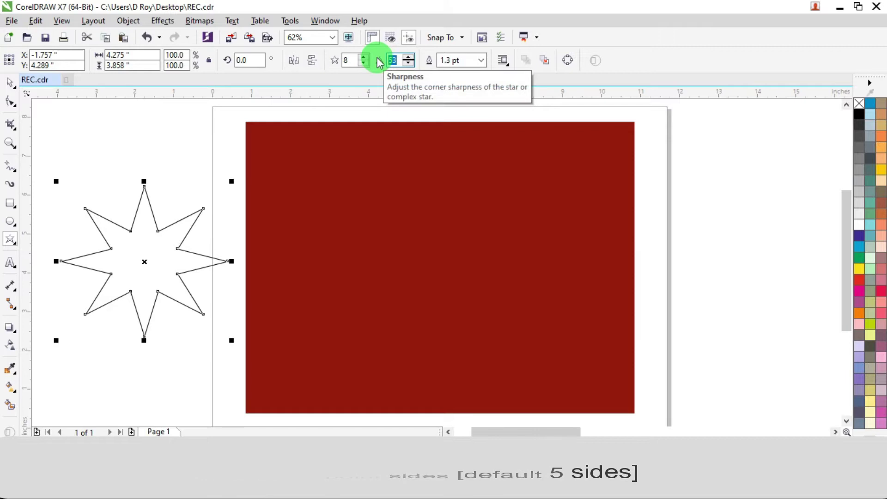
pyautogui.write('10')
pyautogui.press('Return')
# - Move the star onto the dark red rectangle, fill it with white and remove its outline
pyautogui.click(10, 83)
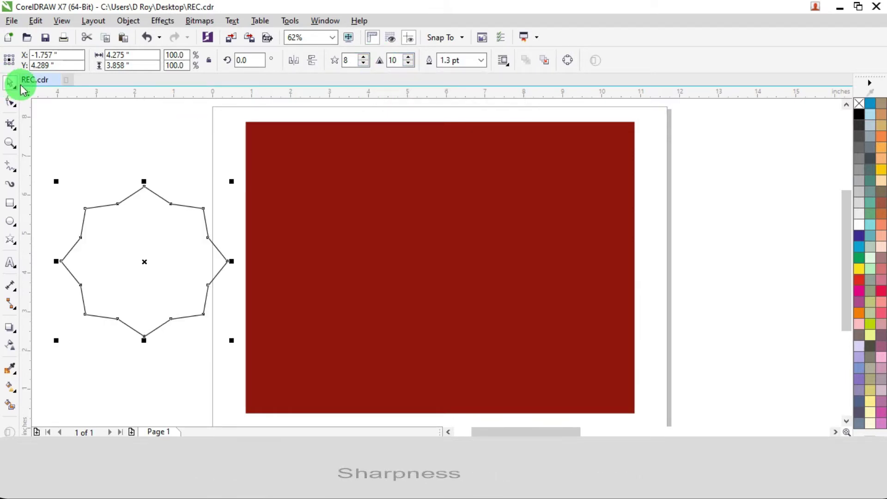
pyautogui.moveTo(154, 243); pyautogui.dragTo(381, 232)
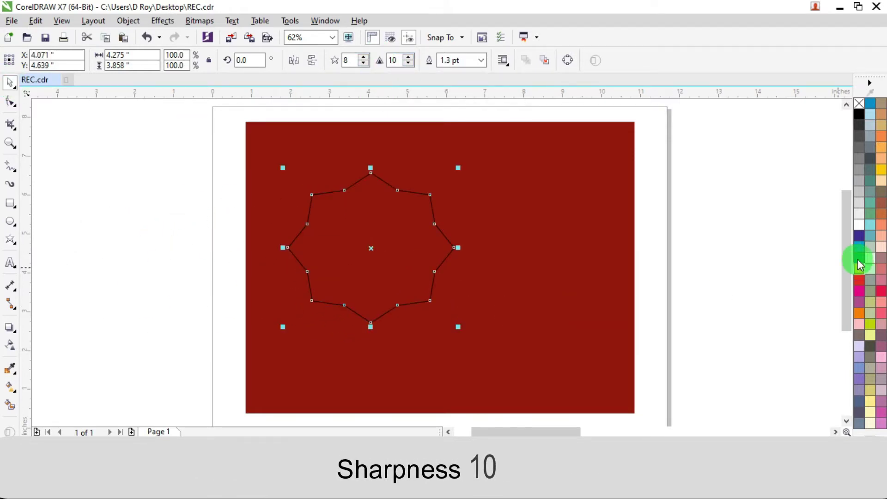
pyautogui.click(859, 226)
pyautogui.rightClick(858, 104)
# - Enlarge the star to about 8.47 by 6.76 inches and align it to the centre of the rectangle
pyautogui.moveTo(457, 327); pyautogui.dragTo(548, 381)
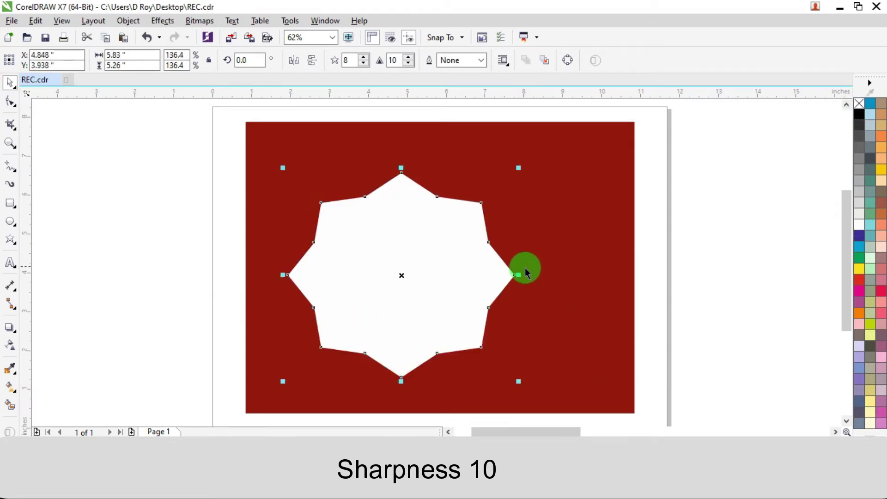
pyautogui.moveTo(418, 279); pyautogui.dragTo(392, 236)
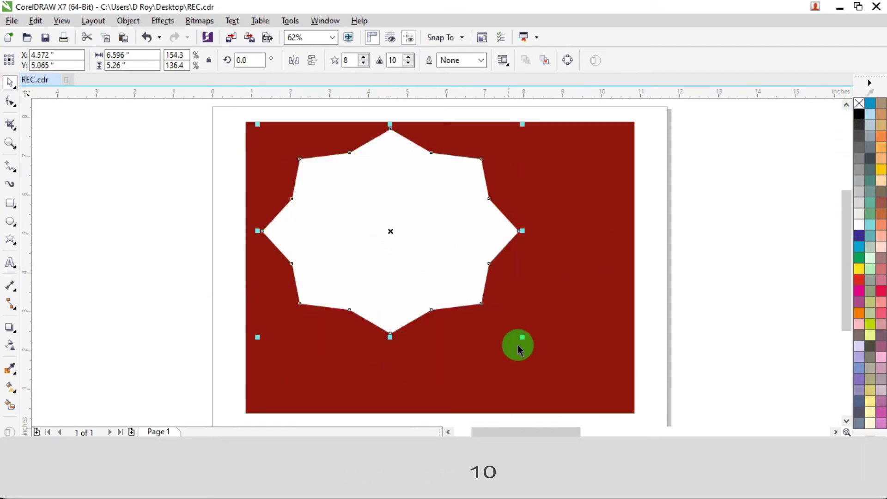
pyautogui.moveTo(520, 337); pyautogui.dragTo(606, 405)
pyautogui.moveTo(470, 266); pyautogui.dragTo(466, 267)
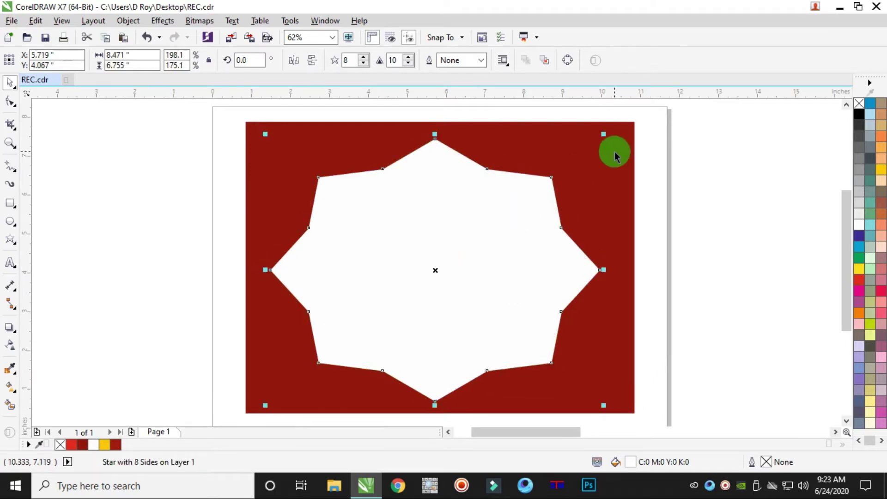
pyautogui.keyDown('shift'); pyautogui.click(619, 152); pyautogui.keyUp('shift')
pyautogui.click(679, 153)
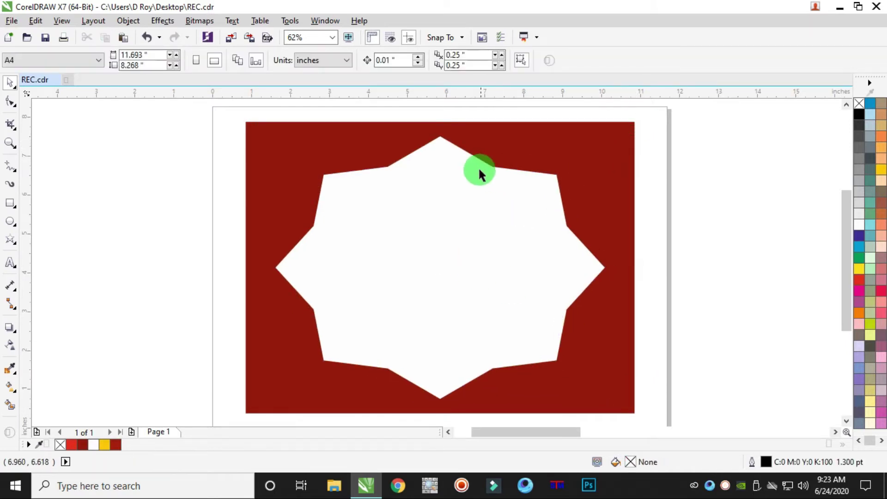
# - Convert the white star to curves
pyautogui.moveTo(438, 187); pyautogui.dragTo(442, 185)
pyautogui.scroll(2, 442, 133)
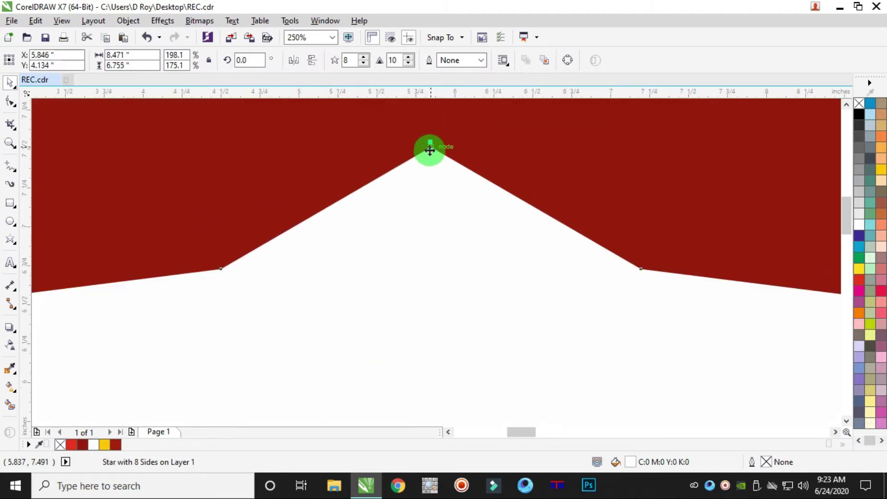
pyautogui.scroll(-4, 635, 264)
pyautogui.scroll(3, 635, 265)
pyautogui.rightClick(581, 253)
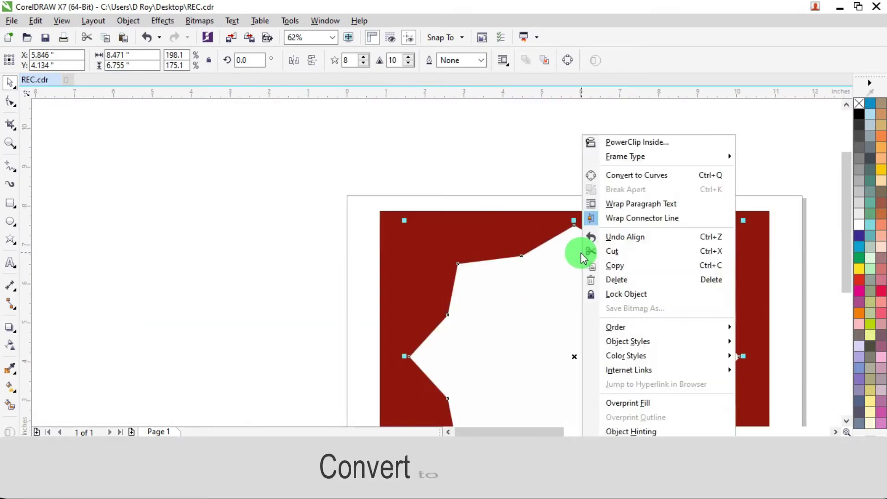
pyautogui.click(640, 175)
# - Convert the two straight edges of the star's top point to curve segments and bend both inward with the Shape tool
pyautogui.scroll(3, 551, 244)
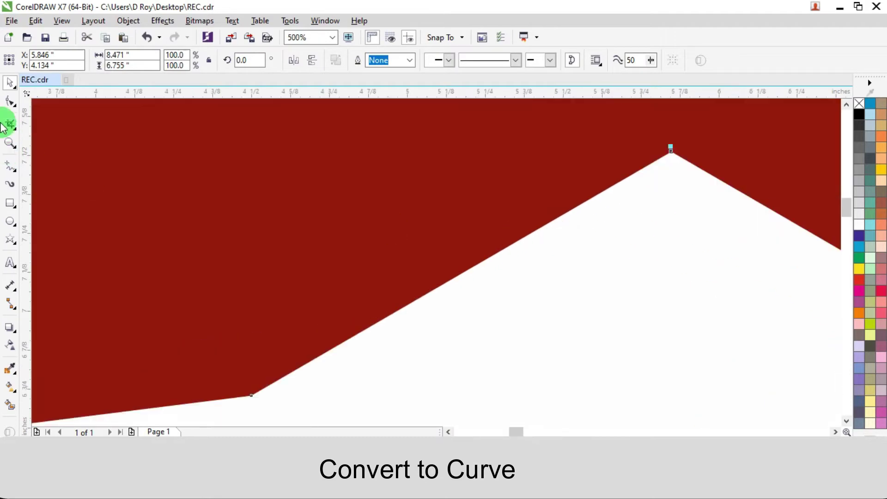
pyautogui.moveTo(11, 106); pyautogui.dragTo(49, 104)
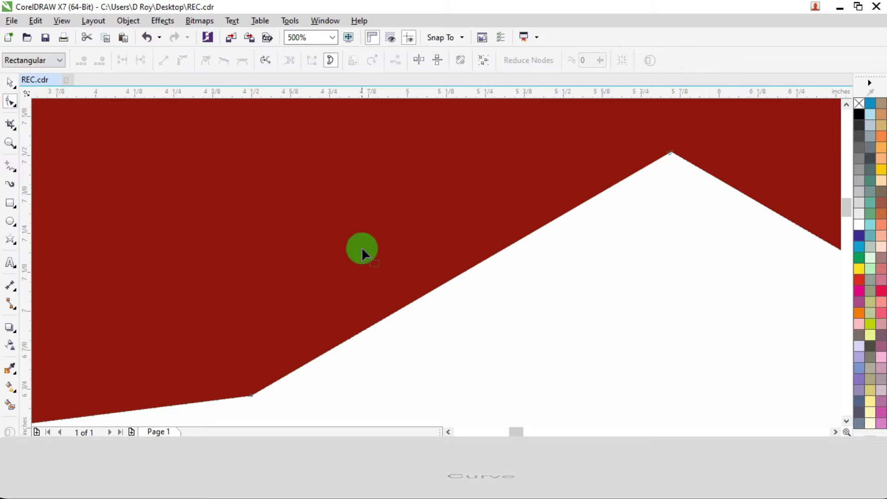
pyautogui.click(446, 282)
pyautogui.click(184, 63)
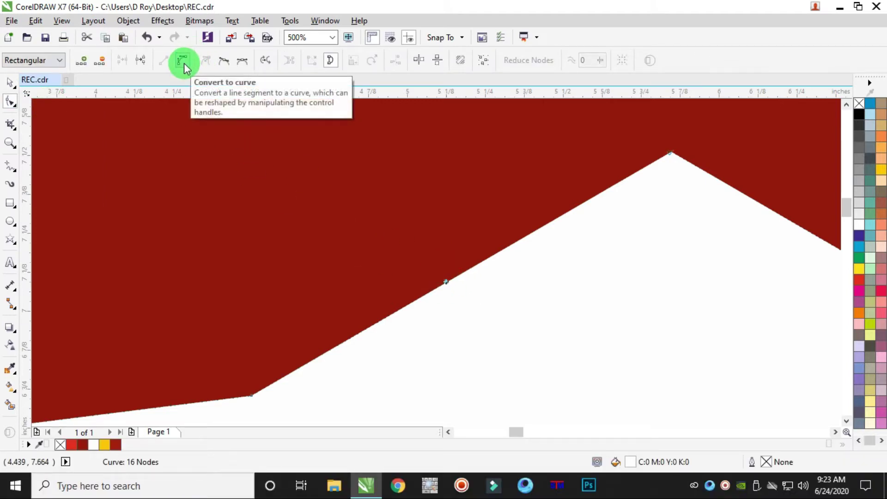
pyautogui.scroll(-2, 325, 201)
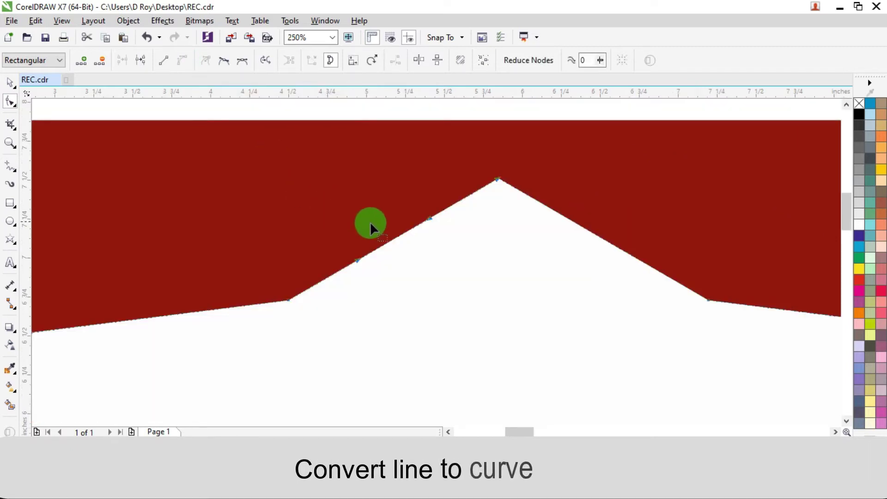
pyautogui.moveTo(400, 239); pyautogui.dragTo(423, 260)
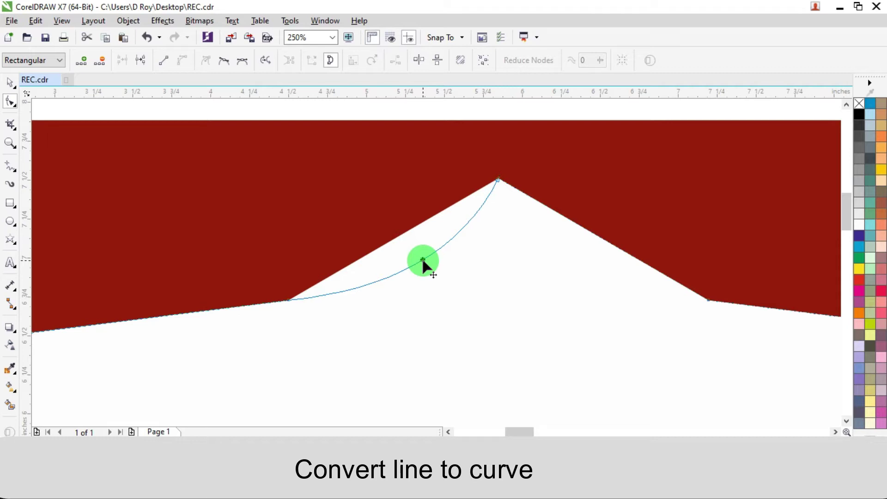
pyautogui.moveTo(422, 260); pyautogui.dragTo(422, 260)
pyautogui.click(594, 234)
pyautogui.click(187, 56)
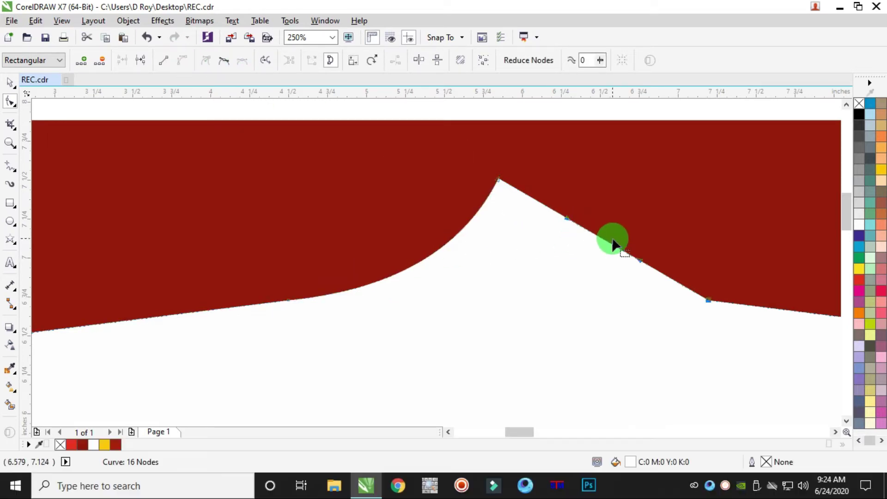
pyautogui.moveTo(608, 245); pyautogui.dragTo(590, 276)
# - Convert the two straight edges of the star's left point to curve segments and bend both inward
pyautogui.scroll(-4, 589, 276)
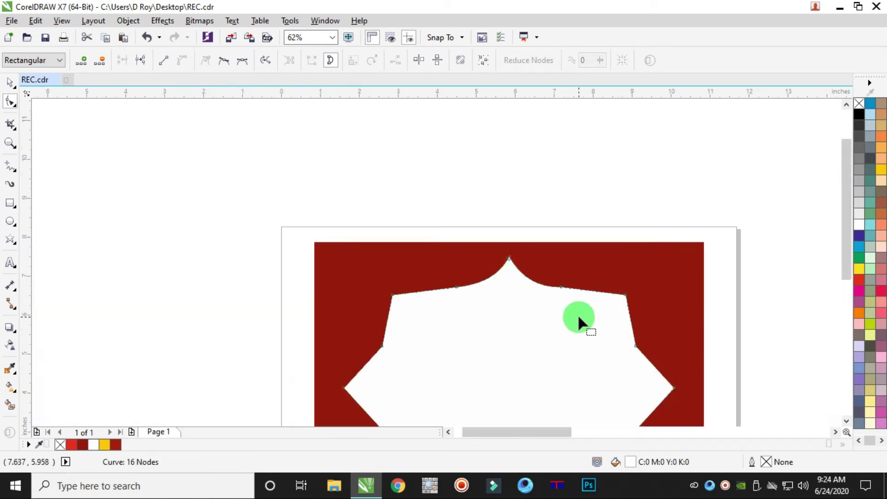
pyautogui.scroll(4, 508, 263)
pyautogui.scroll(-8, 520, 273)
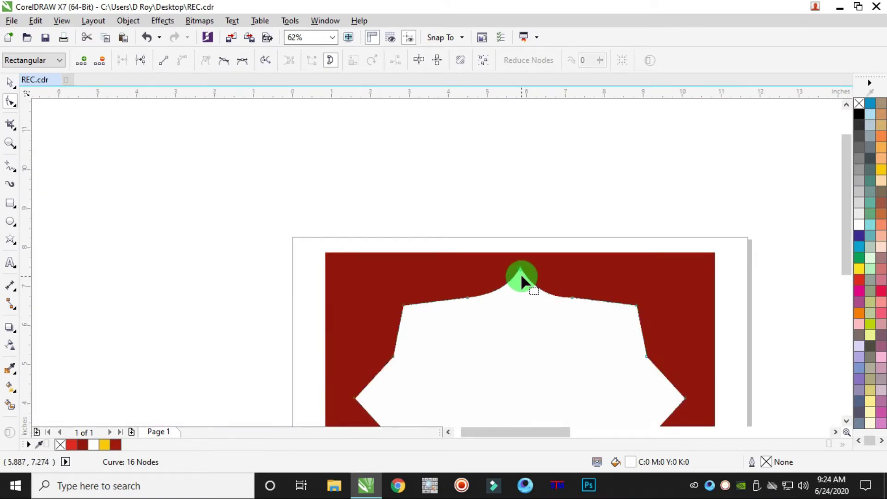
pyautogui.scroll(6, 486, 300)
pyautogui.click(480, 271)
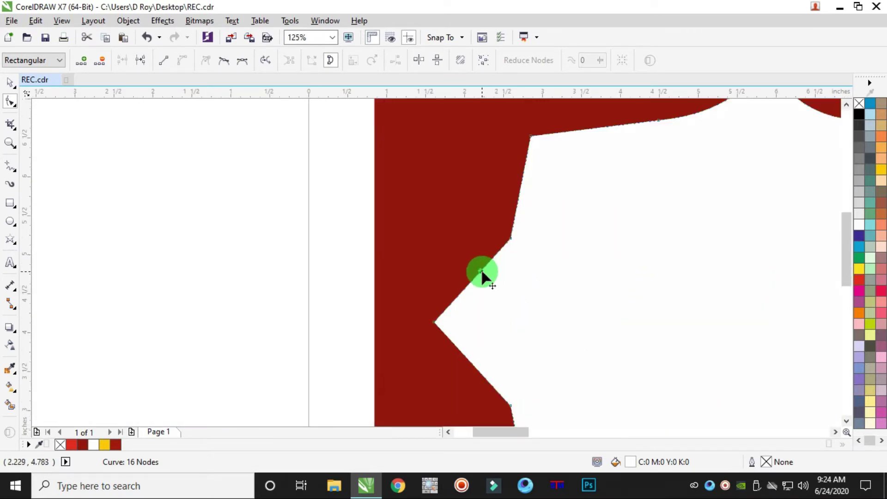
pyautogui.click(181, 60)
pyautogui.moveTo(475, 276); pyautogui.dragTo(491, 292)
pyautogui.click(478, 370)
pyautogui.click(182, 60)
pyautogui.moveTo(478, 375); pyautogui.dragTo(491, 362)
pyautogui.click(448, 369)
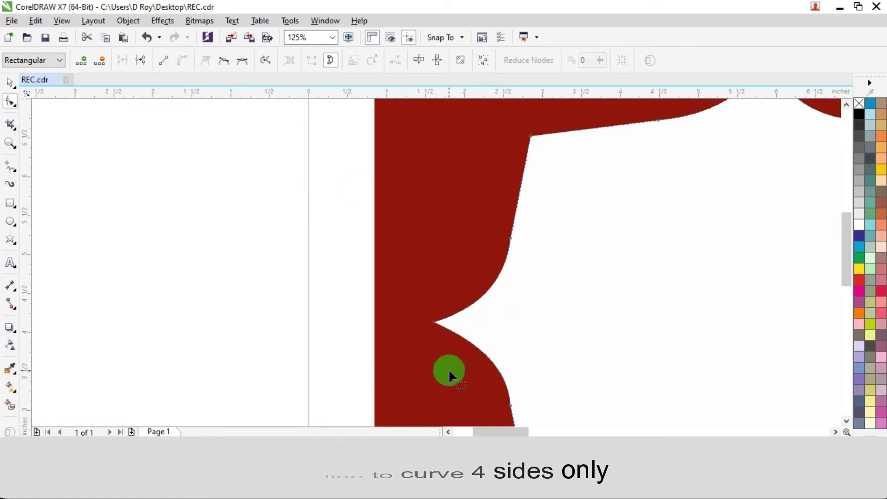
pyautogui.scroll(-3, 453, 362)
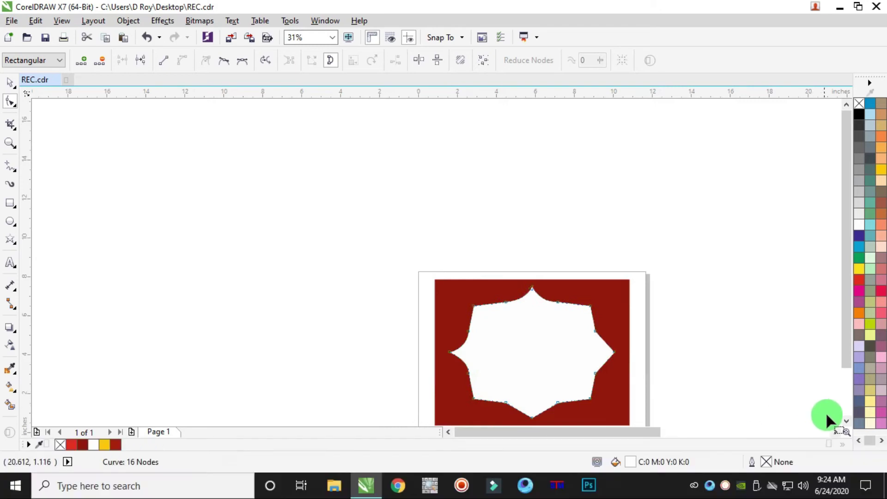
# - Convert the two straight edges of the star's bottom point to curve segments and bend both inward
pyautogui.click(847, 420)
pyautogui.click(846, 420)
pyautogui.scroll(3, 549, 350)
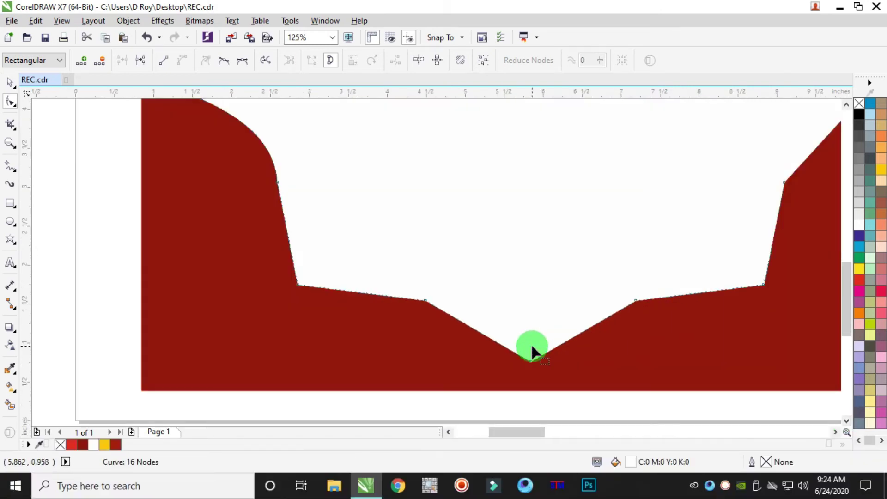
pyautogui.click(478, 331)
pyautogui.click(182, 60)
pyautogui.moveTo(478, 331); pyautogui.dragTo(492, 319)
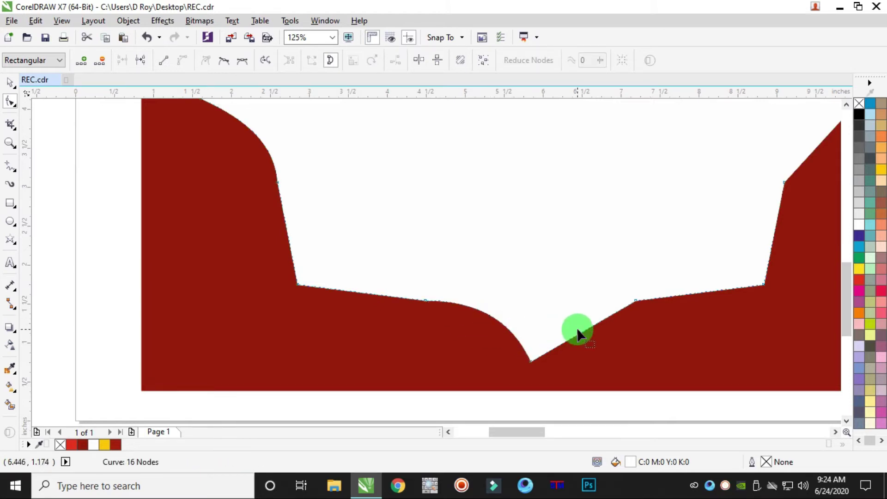
pyautogui.click(585, 330)
pyautogui.click(184, 60)
pyautogui.moveTo(585, 330); pyautogui.dragTo(569, 317)
pyautogui.scroll(-3, 569, 317)
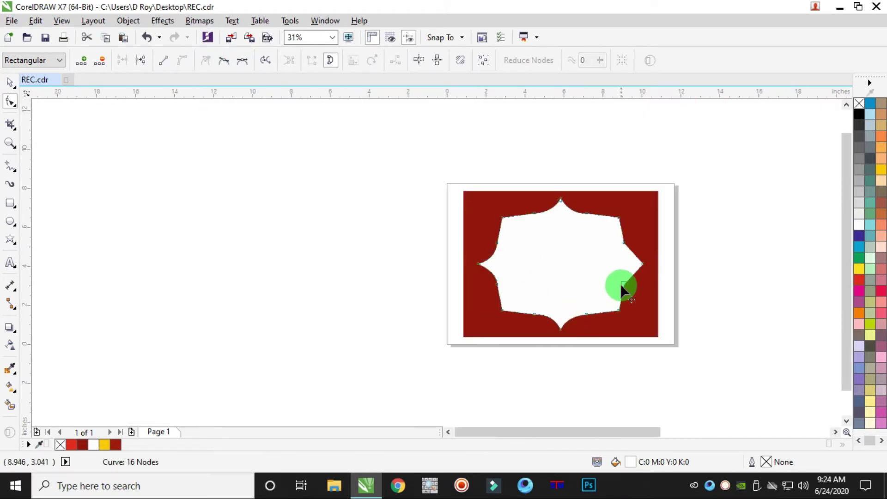
# - Convert the two straight edges of the star's right point to curve segments and bend both inward
pyautogui.scroll(3, 633, 274)
pyautogui.click(182, 60)
pyautogui.moveTo(644, 266); pyautogui.dragTo(641, 224)
pyautogui.click(644, 187)
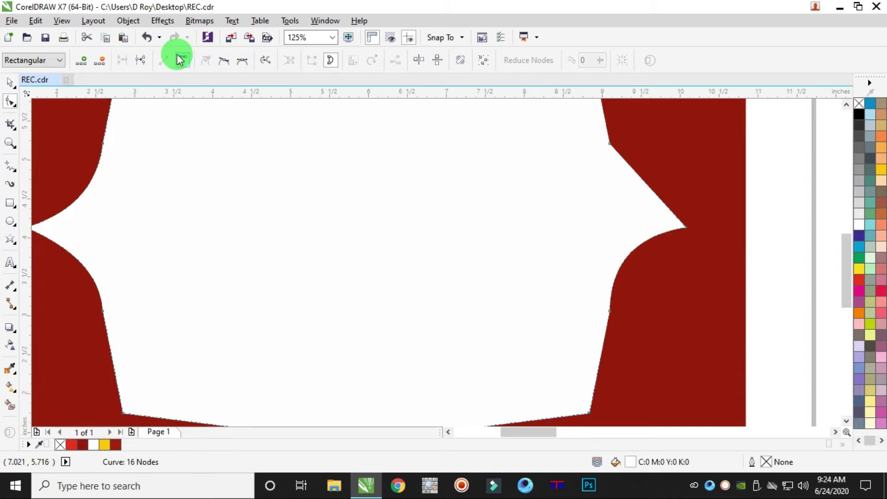
pyautogui.moveTo(643, 186); pyautogui.dragTo(635, 197)
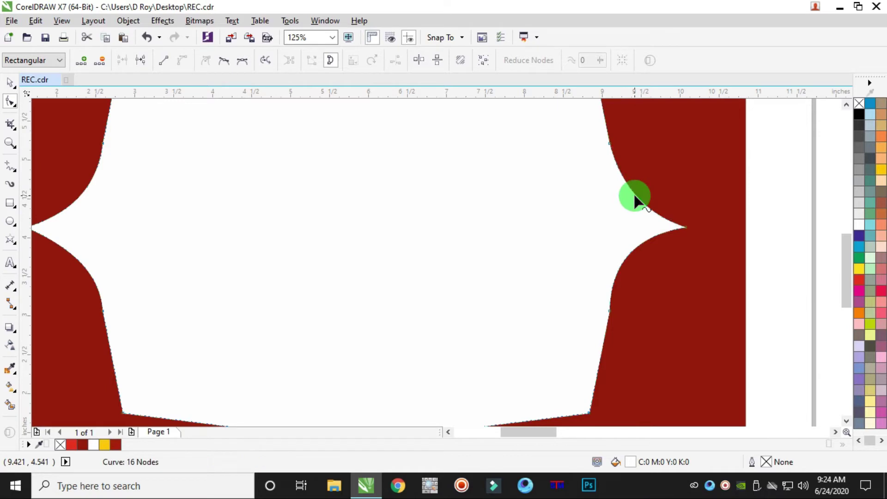
# - Bend the upper edge of the star's right point further inward to match the lower edge
pyautogui.scroll(-3, 636, 207)
pyautogui.scroll(1, 649, 191)
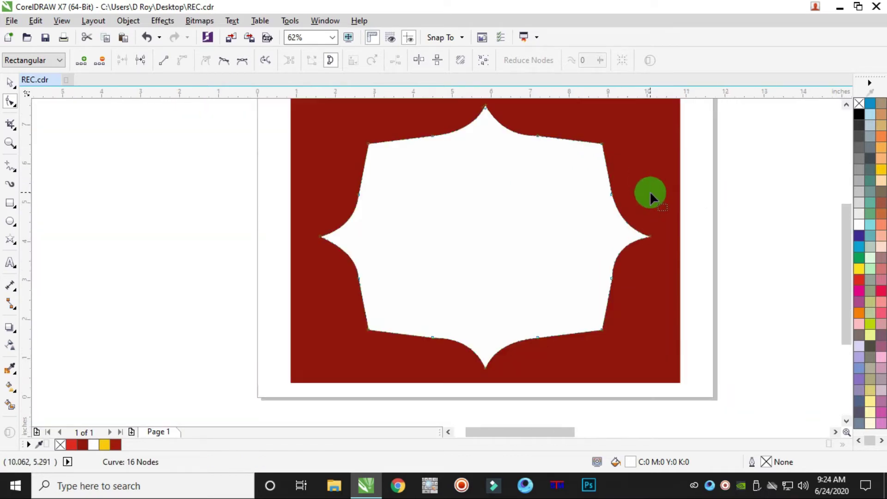
pyautogui.scroll(2, 649, 190)
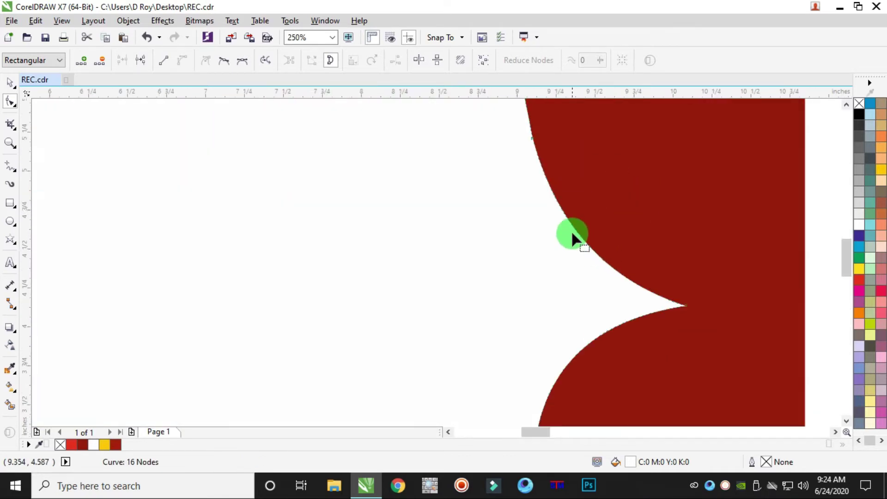
pyautogui.moveTo(565, 215); pyautogui.dragTo(562, 221)
pyautogui.scroll(-1, 562, 221)
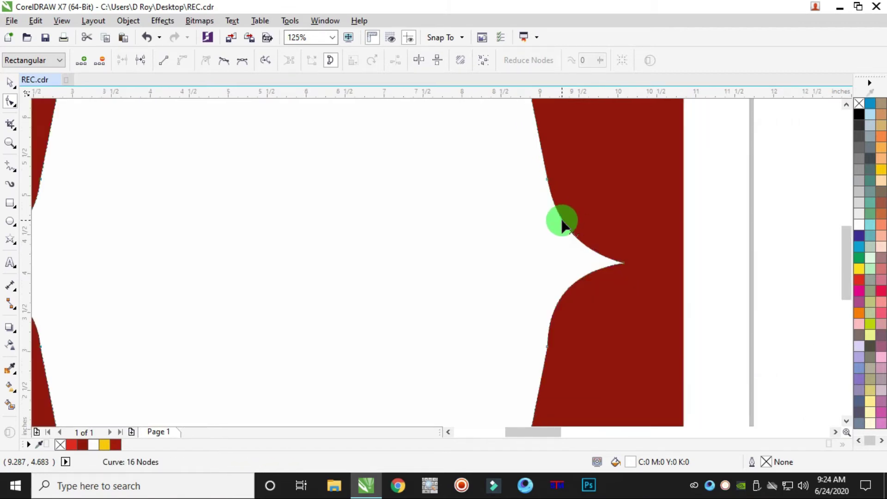
pyautogui.scroll(-2, 562, 221)
pyautogui.scroll(1, 515, 196)
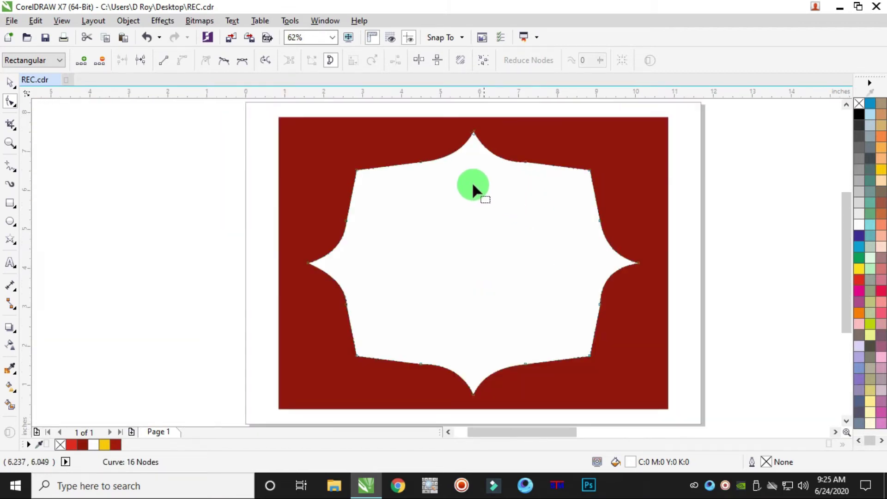
# - Delete the two middle nodes on either side of the star's top point to smooth its edges
pyautogui.scroll(4, 425, 154)
pyautogui.scroll(5, 347, 257)
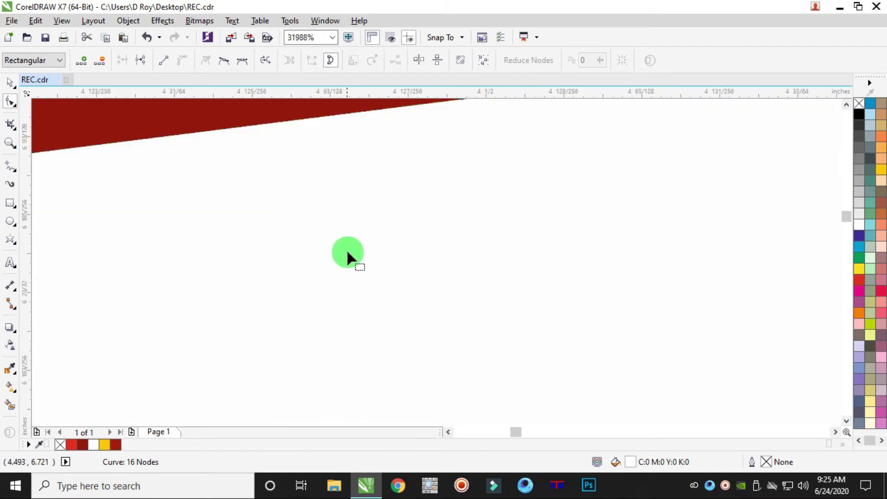
pyautogui.scroll(-1, 347, 174)
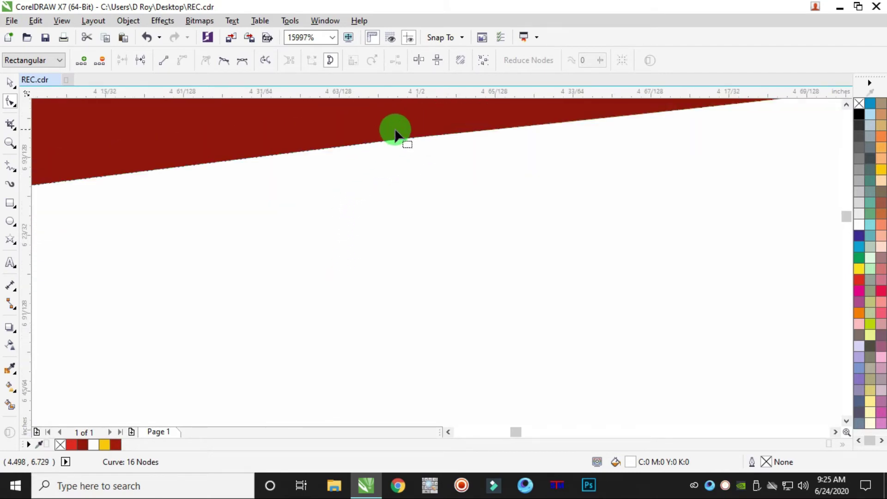
pyautogui.press('Delete')
pyautogui.scroll(-8, 451, 168)
pyautogui.moveTo(441, 145); pyautogui.dragTo(469, 187)
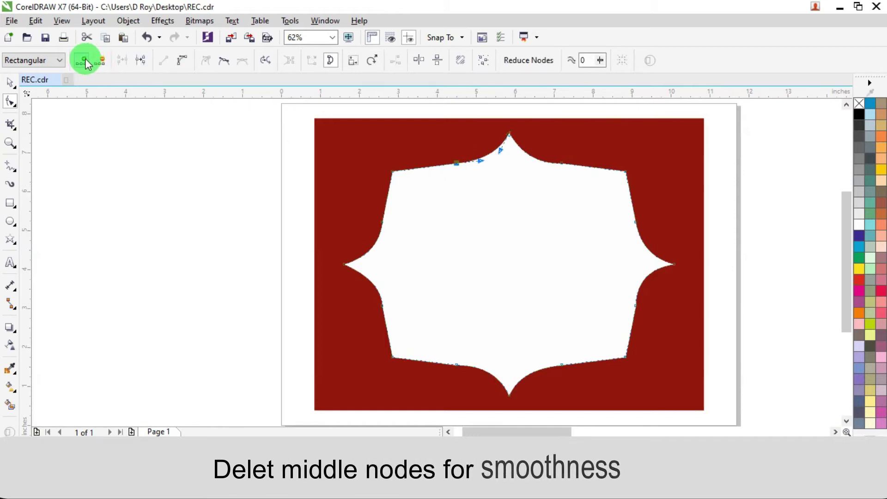
pyautogui.click(103, 59)
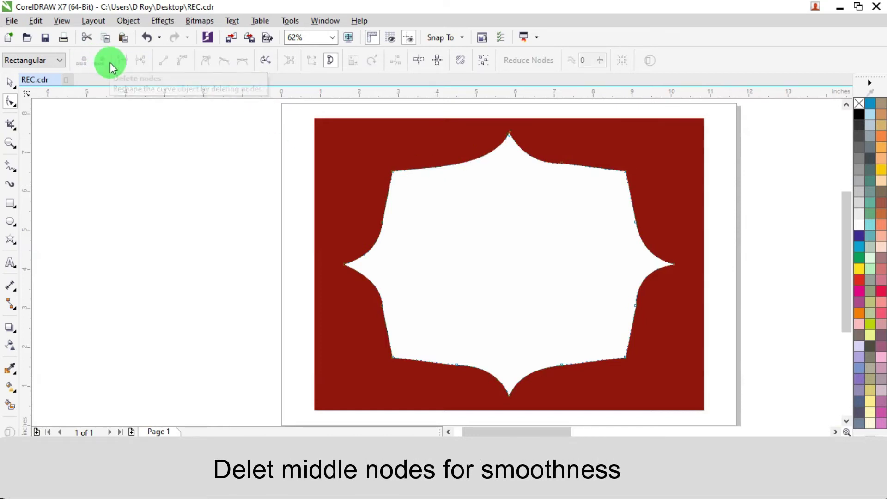
pyautogui.moveTo(564, 178); pyautogui.dragTo(565, 178)
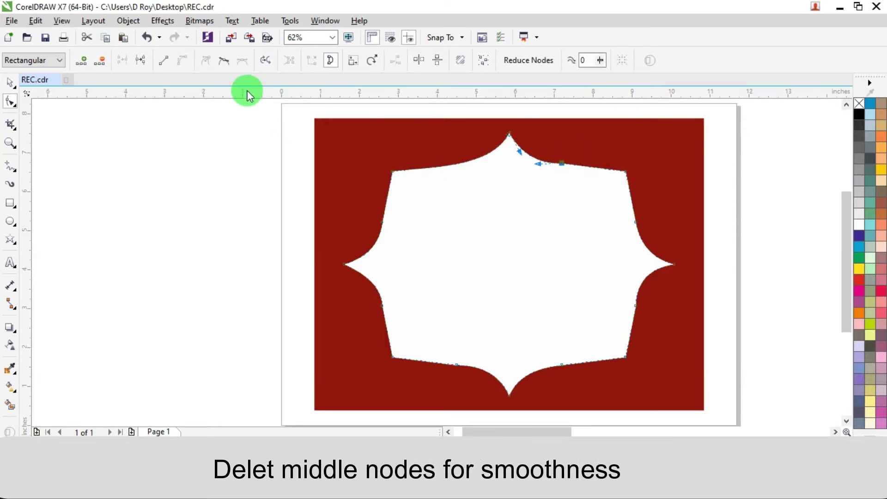
pyautogui.click(99, 61)
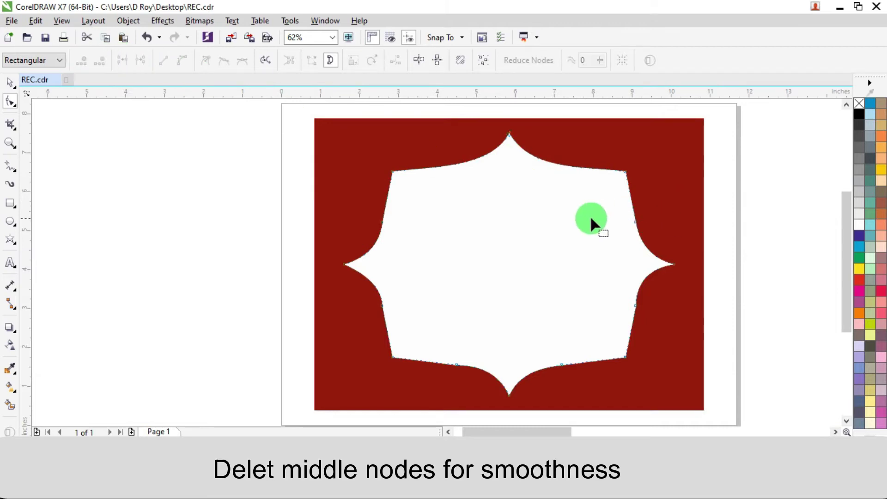
# - Delete the middle nodes above and below the star's right point to smooth its edges
pyautogui.moveTo(603, 238); pyautogui.dragTo(611, 242)
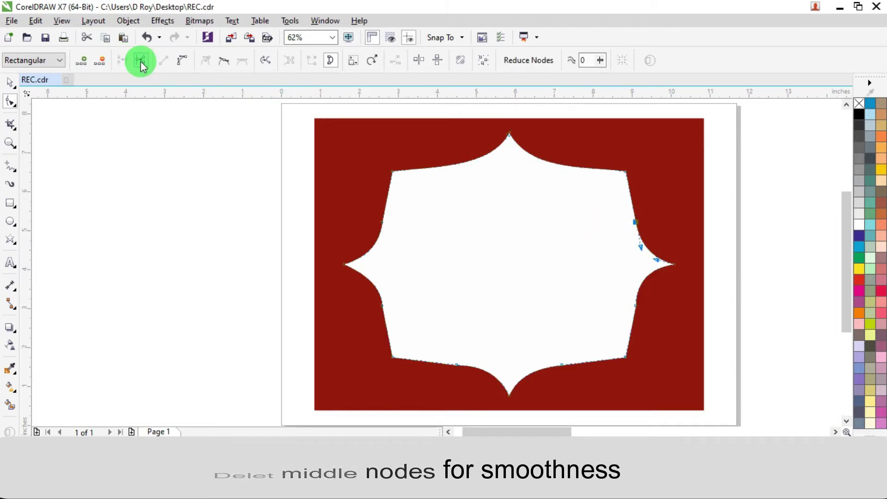
pyautogui.click(103, 62)
pyautogui.moveTo(666, 298); pyautogui.dragTo(609, 312)
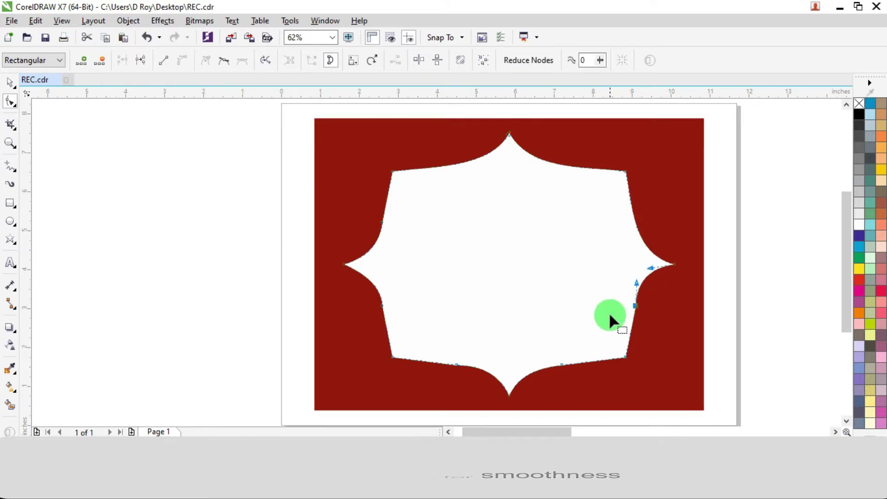
pyautogui.click(98, 60)
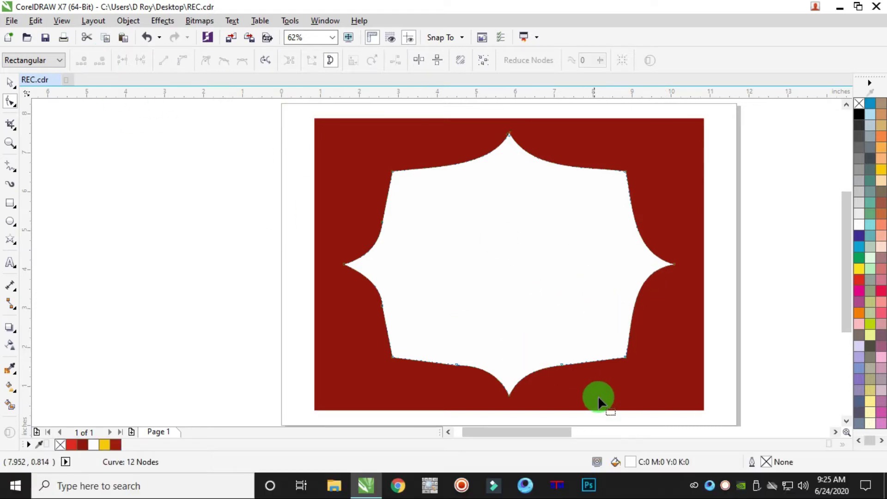
# - Delete the middle nodes on either side of the star's bottom point to smooth its edges
pyautogui.moveTo(536, 347); pyautogui.dragTo(537, 346)
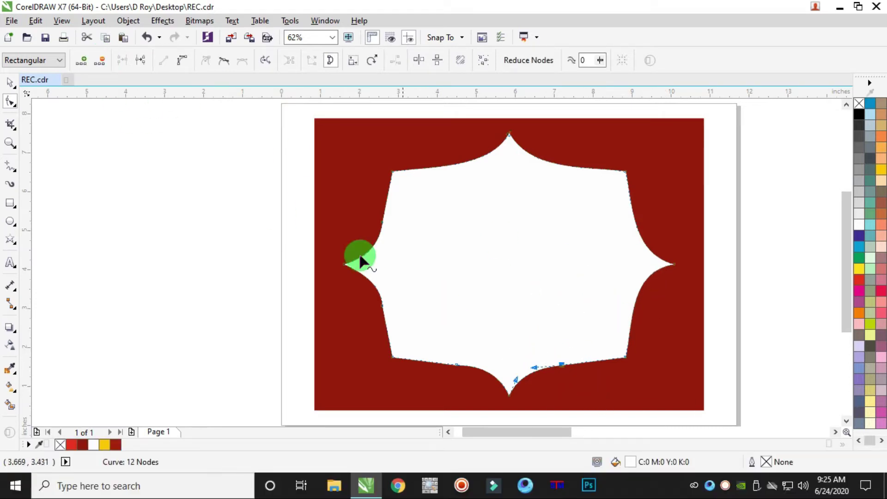
pyautogui.click(103, 60)
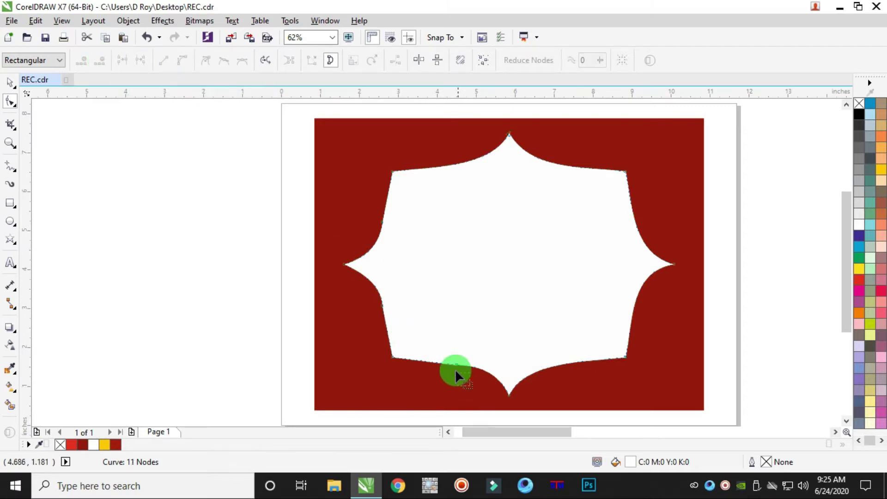
pyautogui.click(456, 368)
pyautogui.click(102, 60)
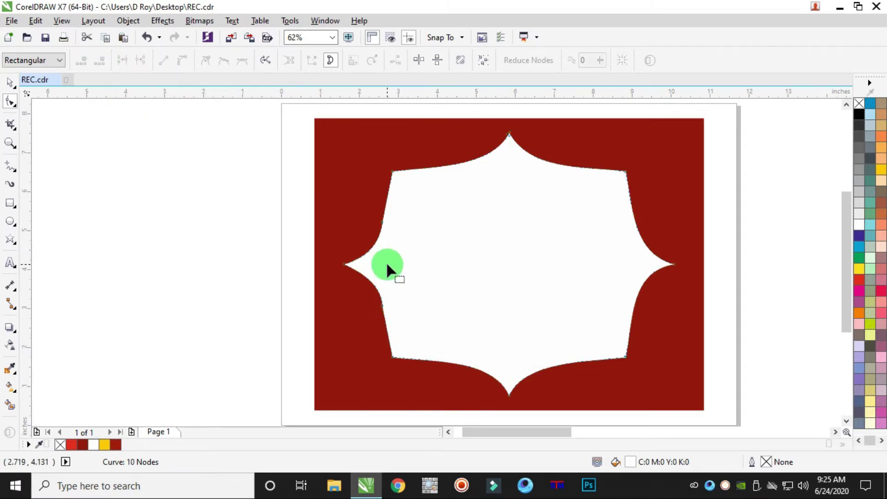
# - Delete the middle nodes above and below the star's left point to smooth its edges
pyautogui.click(368, 293)
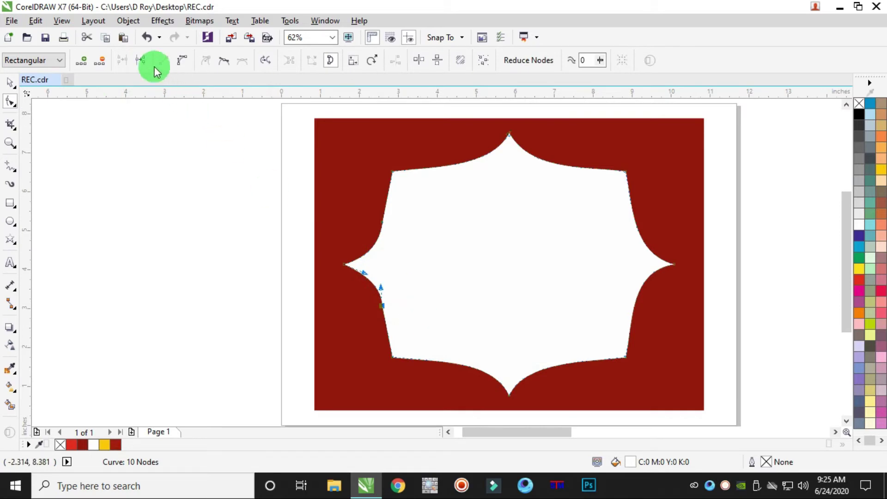
pyautogui.click(101, 61)
pyautogui.moveTo(408, 244); pyautogui.dragTo(408, 245)
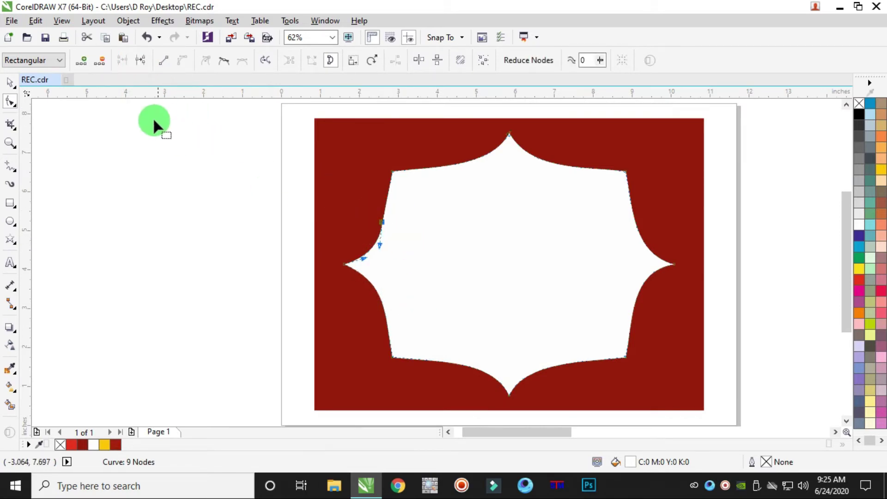
pyautogui.click(100, 61)
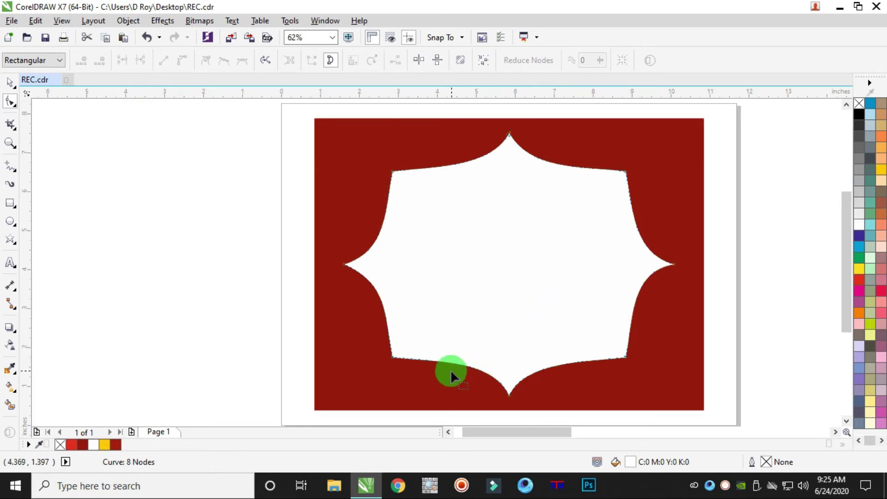
# - Bend the two curved edges beside the star's bottom point further inward
pyautogui.scroll(3, 457, 367)
pyautogui.moveTo(461, 356); pyautogui.dragTo(453, 346)
pyautogui.moveTo(697, 354); pyautogui.dragTo(688, 348)
pyautogui.scroll(-1, 722, 359)
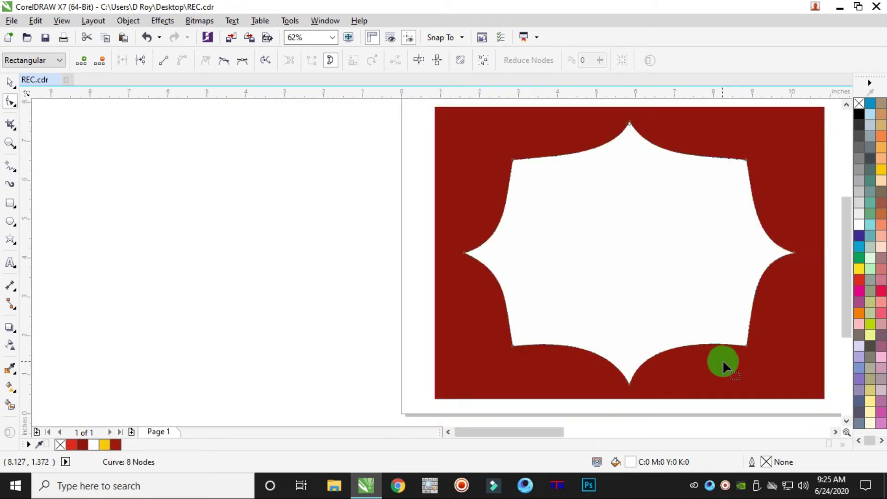
# - Bend the two curved edges beside the star's top point slightly further inward
pyautogui.scroll(1, 671, 154)
pyautogui.moveTo(687, 162); pyautogui.dragTo(683, 167)
pyautogui.moveTo(502, 159); pyautogui.dragTo(508, 166)
pyautogui.scroll(-1, 508, 167)
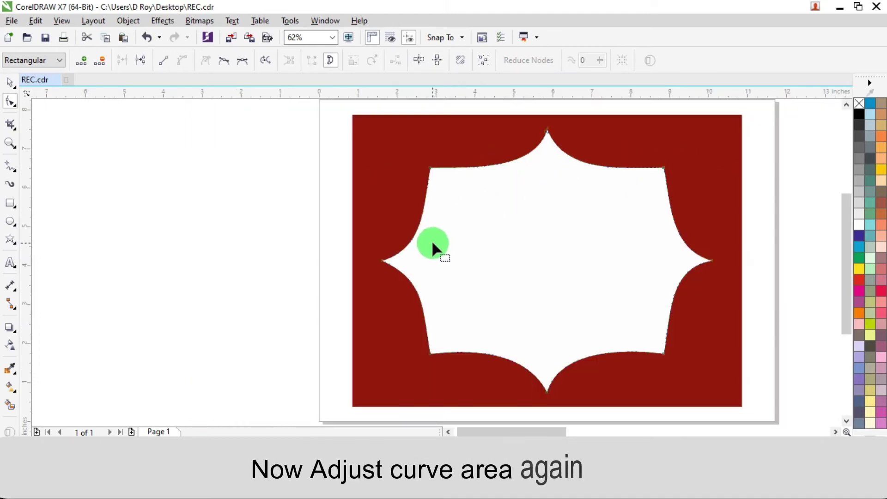
# - Bend the curved edges above and below the star's left and right points further inward
pyautogui.scroll(1, 431, 239)
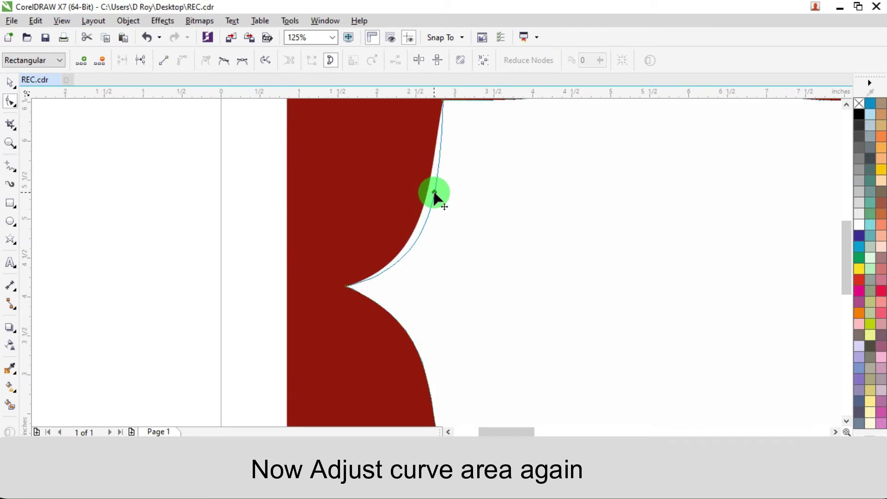
pyautogui.moveTo(434, 193); pyautogui.dragTo(434, 194)
pyautogui.scroll(-1, 441, 217)
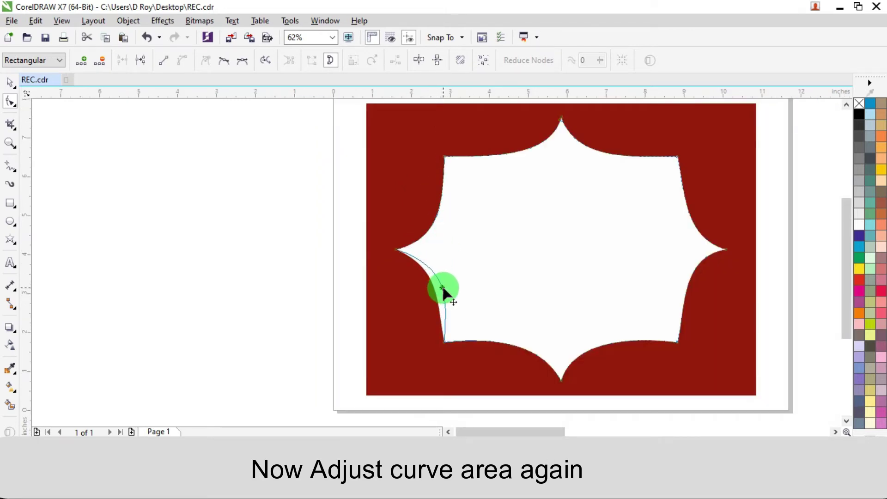
pyautogui.moveTo(687, 197); pyautogui.dragTo(689, 220)
pyautogui.moveTo(689, 288); pyautogui.dragTo(679, 291)
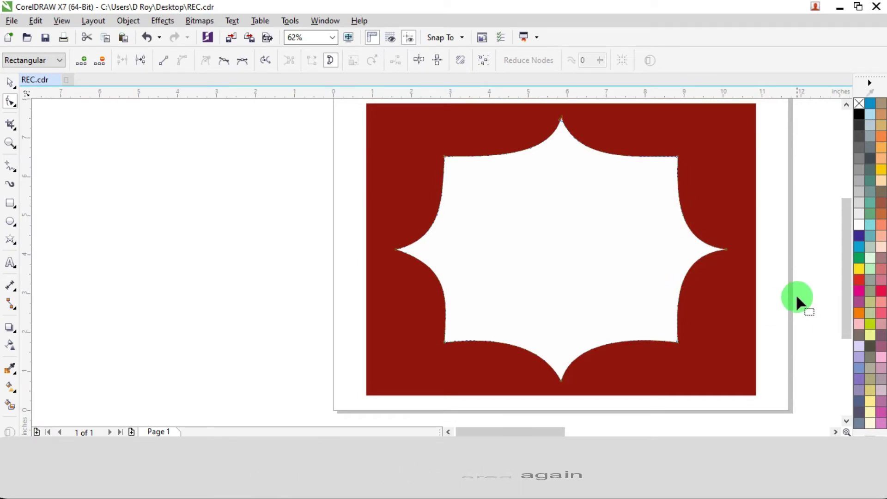
pyautogui.scroll(-1, 599, 275)
# - Duplicate the white ornamental frame by copying and pasting it in place
pyautogui.click(10, 83)
pyautogui.scroll(-1, 555, 281)
pyautogui.scroll(1, 483, 264)
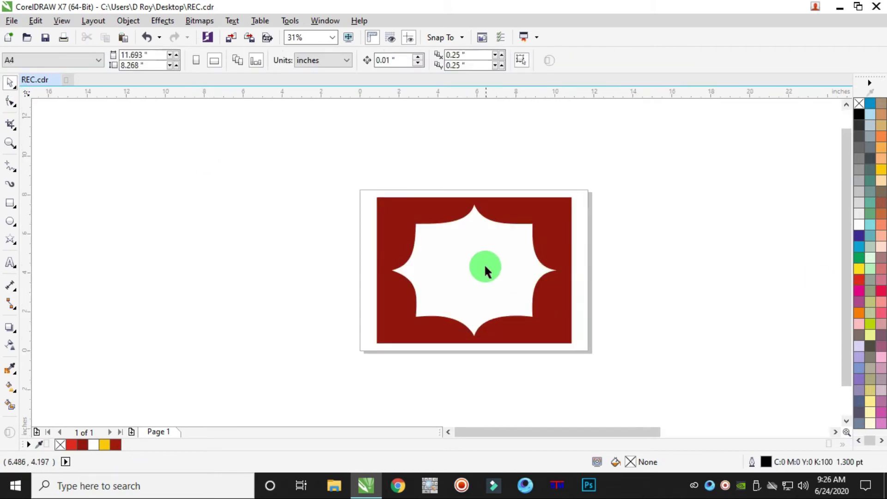
pyautogui.rightClick(484, 261)
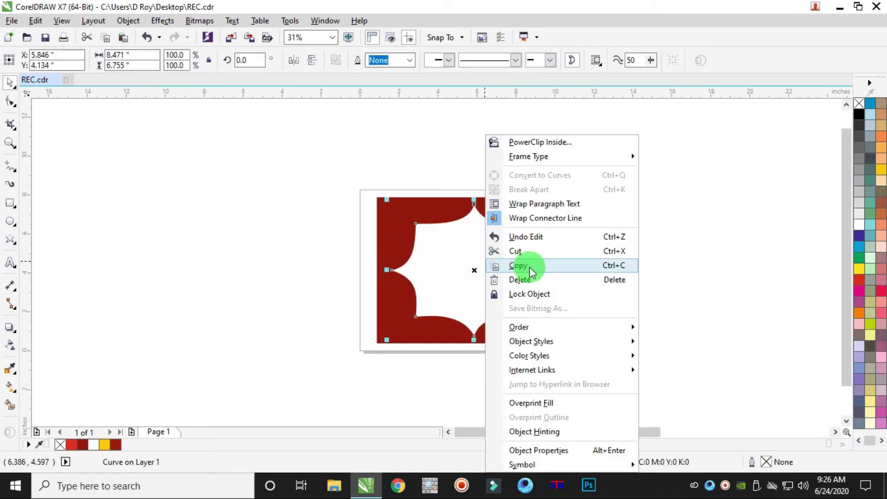
pyautogui.click(569, 264)
pyautogui.click(630, 186)
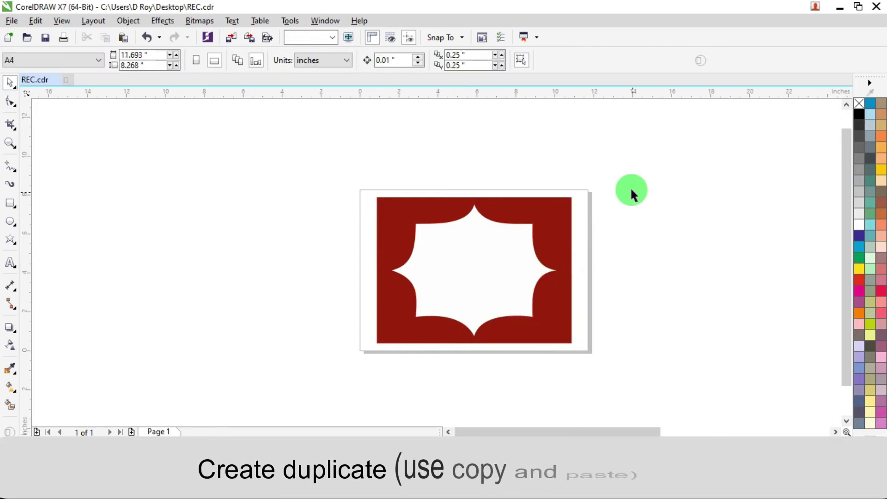
pyautogui.rightClick(631, 189)
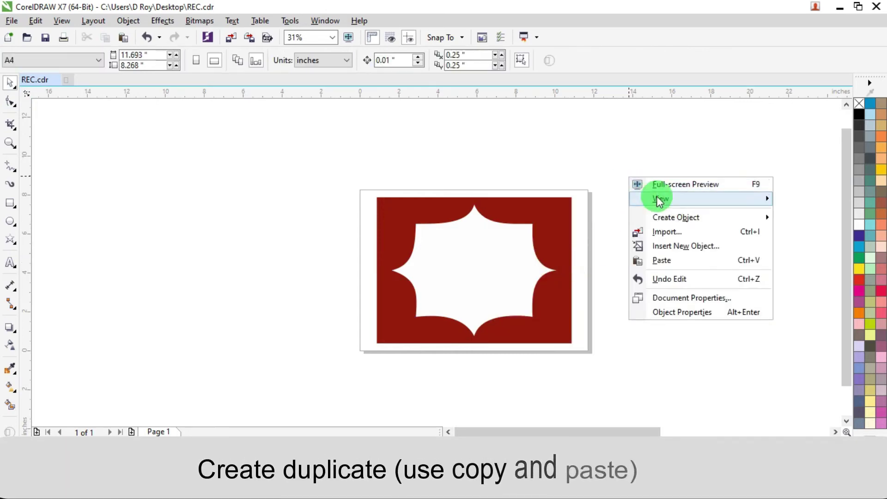
pyautogui.click(664, 260)
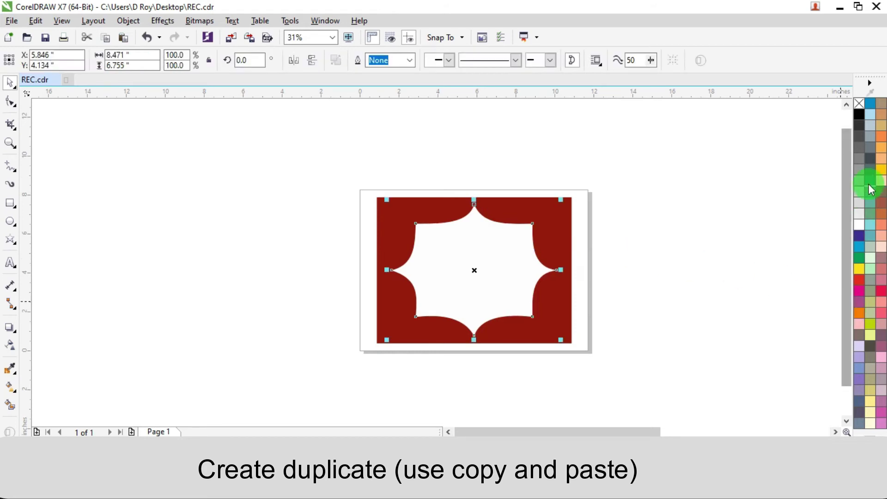
# - Fill the pasted frame copy with golden yellow and move it right to about X 8.73, Y 3.85 inches
pyautogui.click(881, 170)
pyautogui.scroll(2, 533, 253)
pyautogui.moveTo(534, 253); pyautogui.dragTo(646, 265)
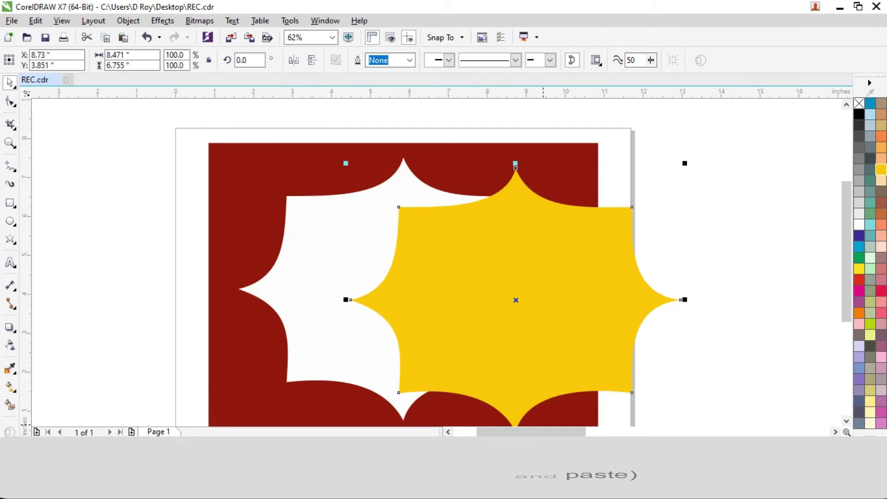
# - Undo the yellow frame's last move and enlarge it about its centre to about 9.28 × 7.40 inches
pyautogui.click(35, 21)
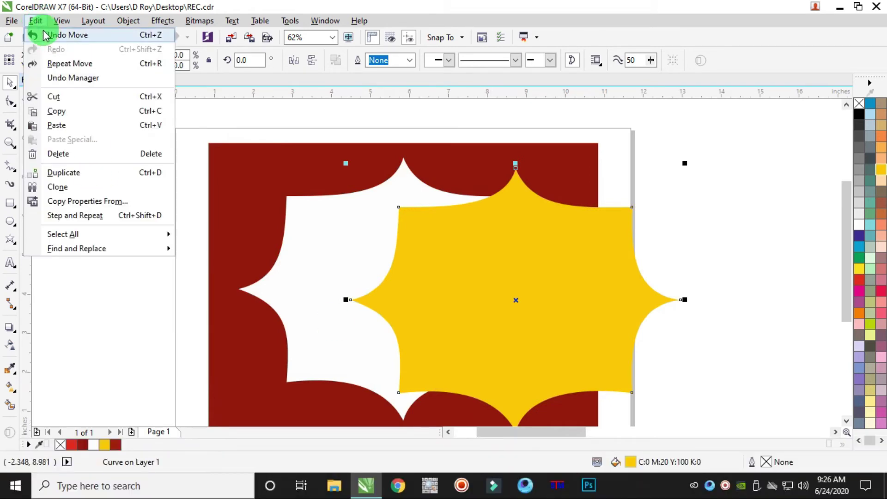
pyautogui.click(65, 36)
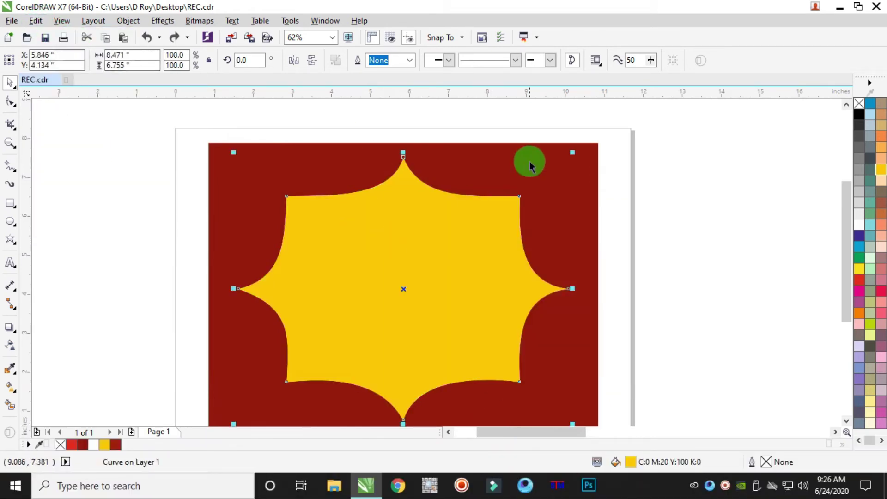
pyautogui.moveTo(573, 152); pyautogui.dragTo(582, 140)
pyautogui.scroll(-3, 559, 185)
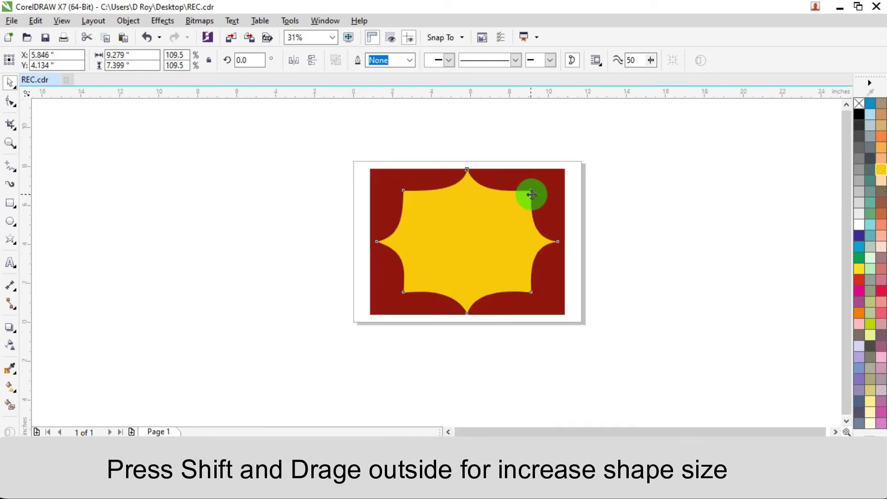
pyautogui.scroll(2, 519, 210)
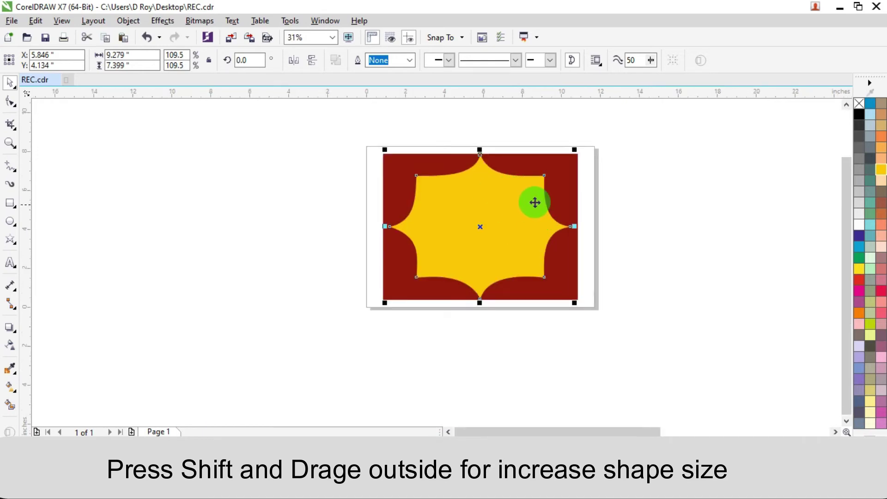
# - Bring the white ornamental frame to the front of the page, above the yellow copy
pyautogui.moveTo(642, 138); pyautogui.dragTo(342, 292)
pyautogui.moveTo(477, 226); pyautogui.dragTo(406, 228)
pyautogui.hotkey('ctrl', 'z')
pyautogui.rightClick(481, 226)
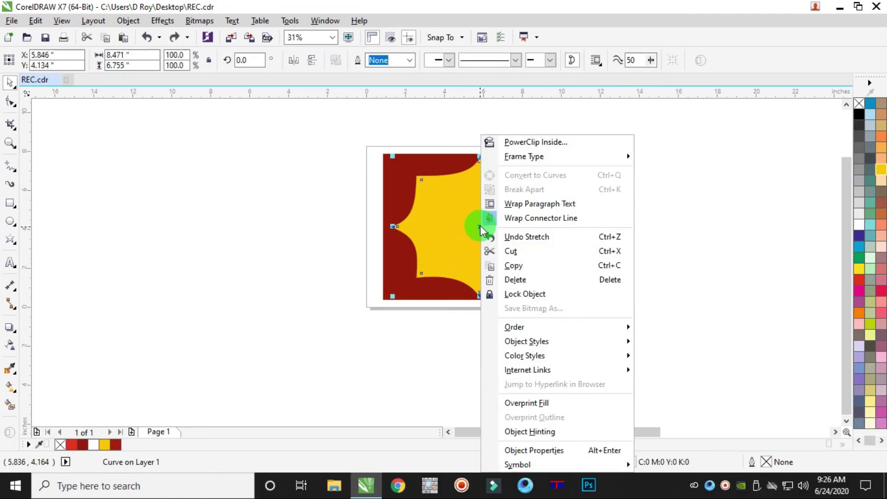
pyautogui.moveTo(513, 327)
pyautogui.click(665, 329)
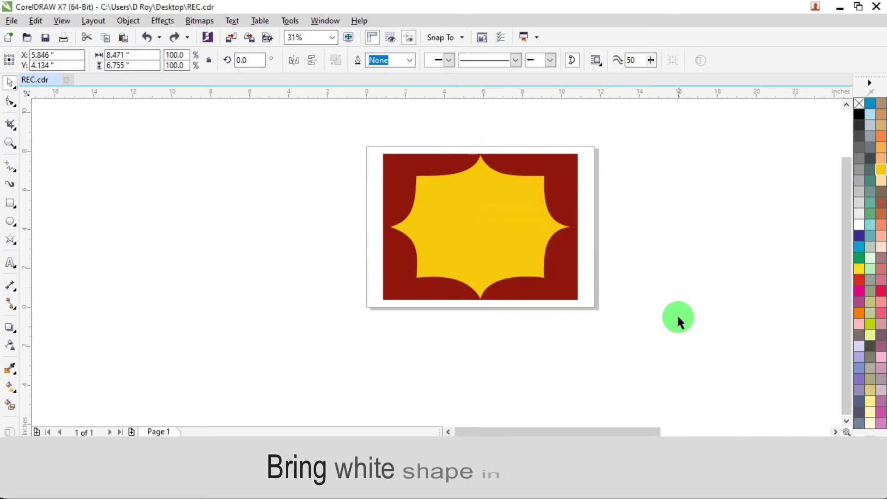
pyautogui.click(677, 316)
pyautogui.scroll(4, 480, 157)
pyautogui.scroll(-2, 493, 163)
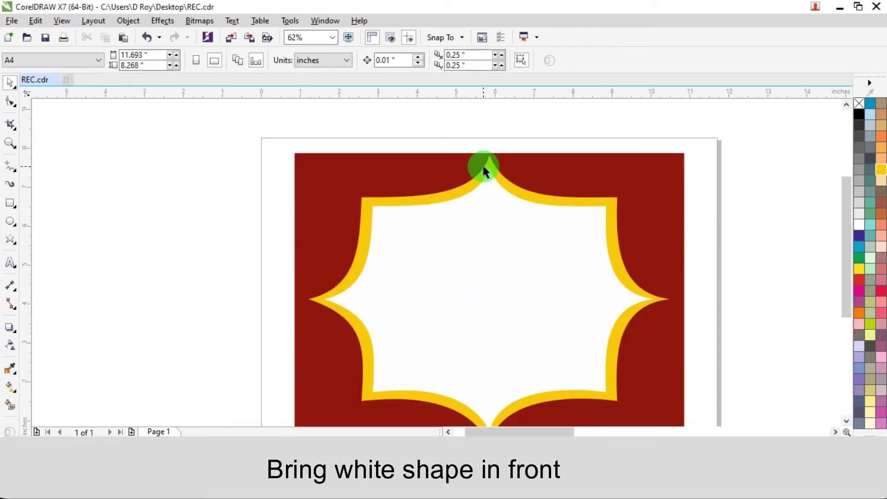
pyautogui.scroll(-2, 591, 212)
pyautogui.scroll(2, 600, 224)
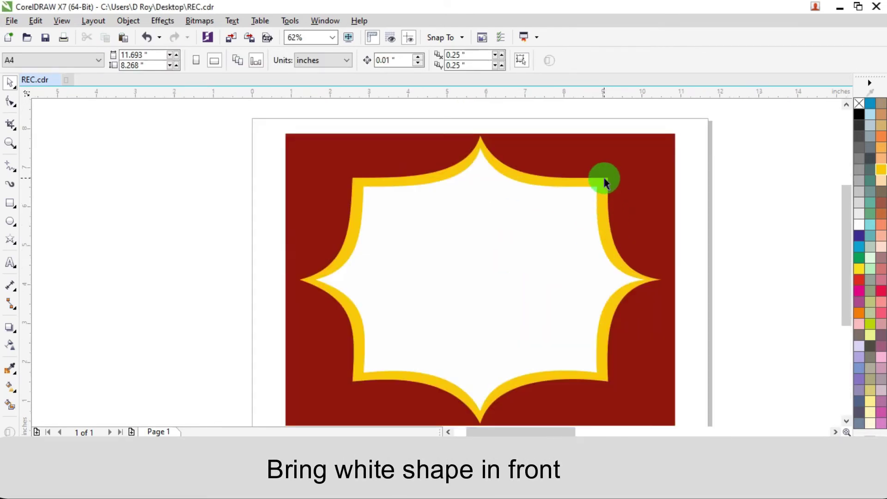
# - Duplicate the yellow ornamental frame by copying and pasting it in place
pyautogui.click(603, 177)
pyautogui.rightClick(601, 194)
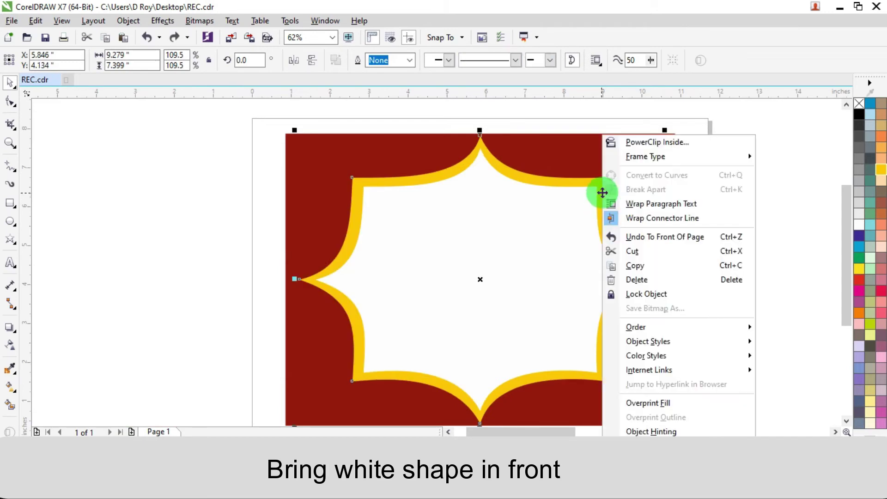
pyautogui.click(641, 265)
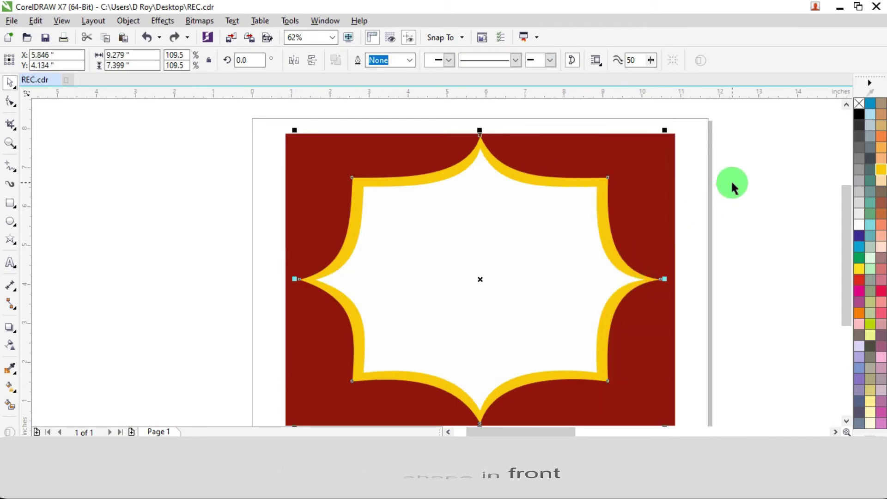
pyautogui.rightClick(727, 138)
pyautogui.click(744, 224)
# - Enlarge the pasted yellow copy about its centre to about 10.09 × 8.04 inches and darken its fill with black to C:0 M:15 Y:73 K:27
pyautogui.scroll(-1, 681, 225)
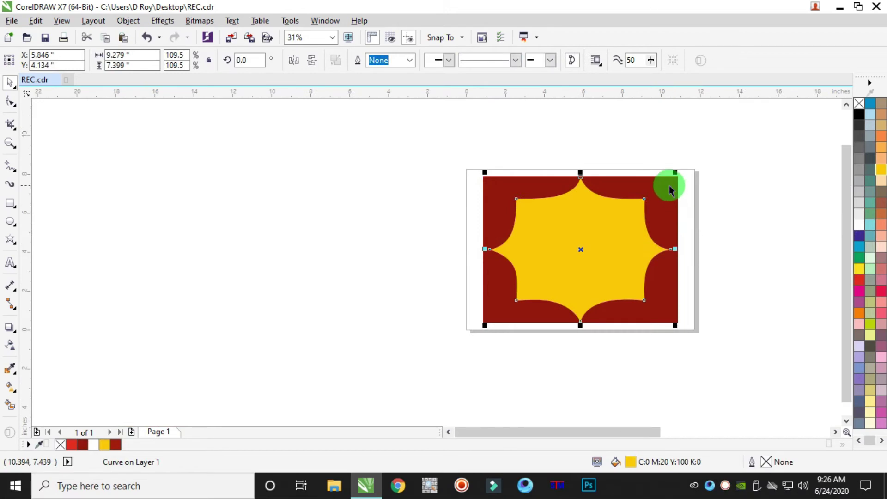
pyautogui.scroll(1, 673, 184)
pyautogui.moveTo(677, 165); pyautogui.dragTo(704, 153)
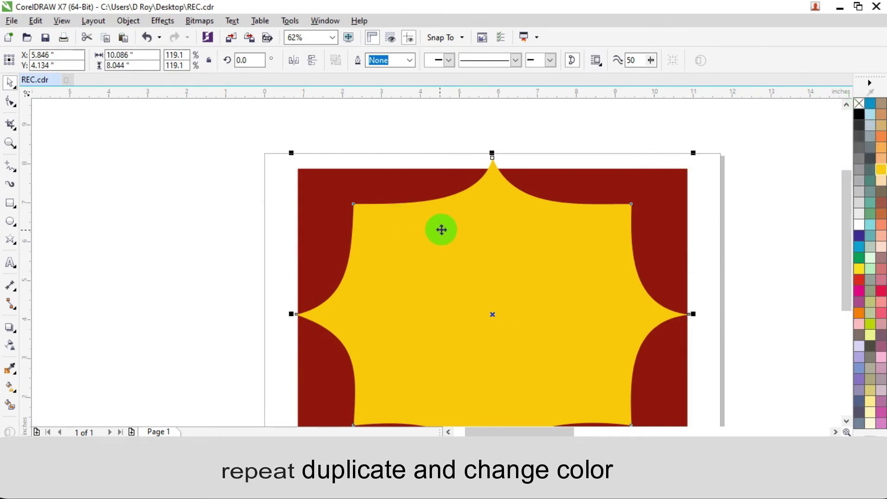
pyautogui.keyDown('ctrl'); pyautogui.click(855, 113); pyautogui.keyUp('ctrl')
pyautogui.keyDown('ctrl'); pyautogui.click(855, 113); pyautogui.keyUp('ctrl')
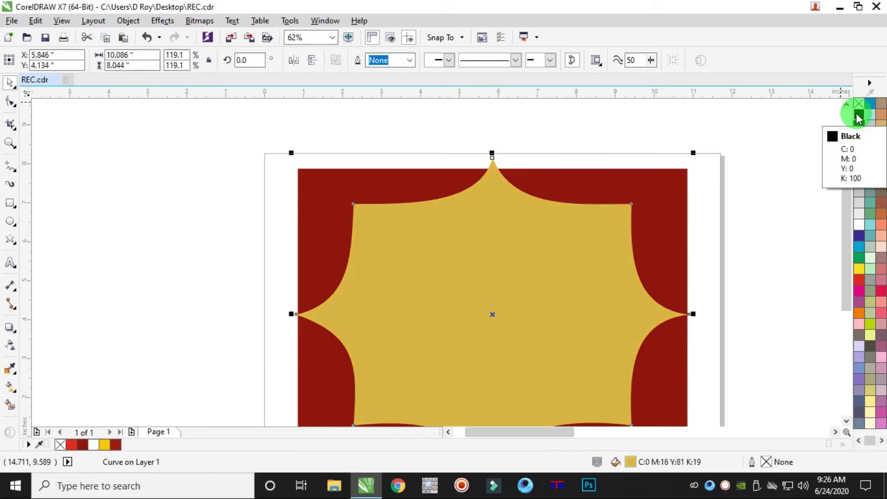
pyautogui.keyDown('ctrl'); pyautogui.click(856, 112); pyautogui.keyUp('ctrl')
pyautogui.press('Escape')
# - Select the rectangle with the white and yellow frames behind the dull gold copy and bring them to the front of the page
pyautogui.scroll(-3, 564, 231)
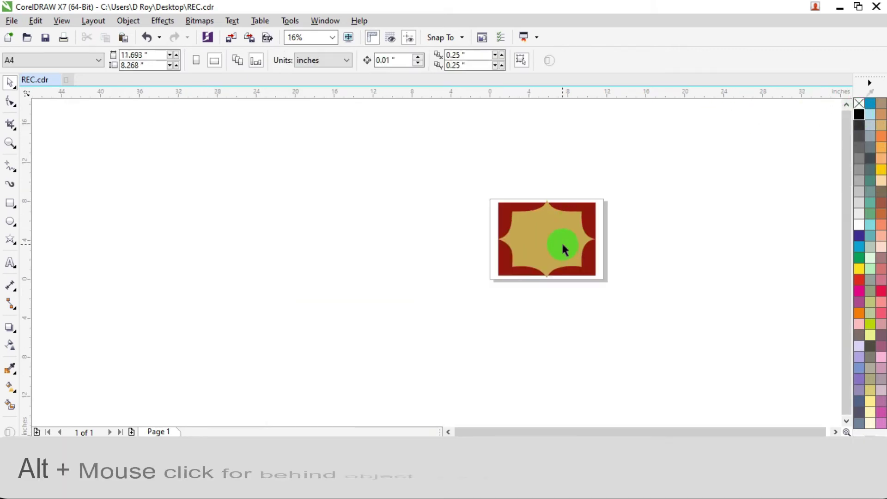
pyautogui.scroll(3, 661, 198)
pyautogui.scroll(-1, 681, 145)
pyautogui.moveTo(741, 119); pyautogui.dragTo(395, 284)
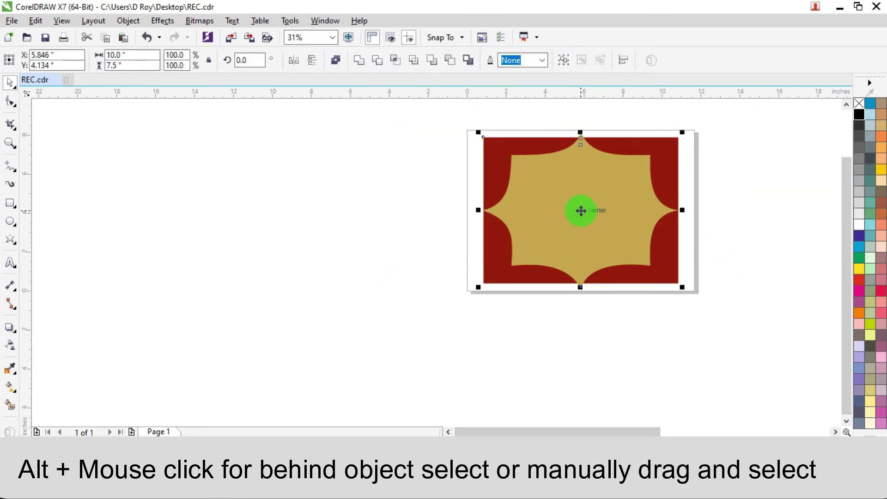
pyautogui.rightClick(580, 210)
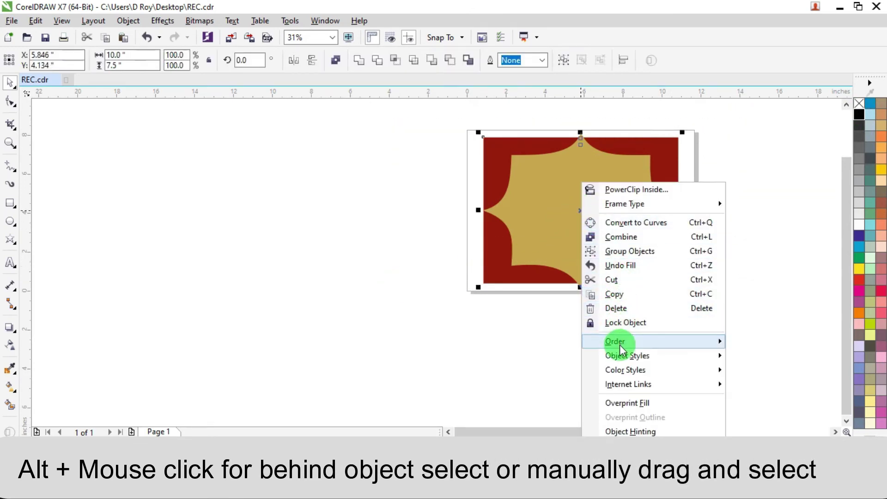
pyautogui.moveTo(620, 344)
pyautogui.click(736, 337)
pyautogui.click(607, 132)
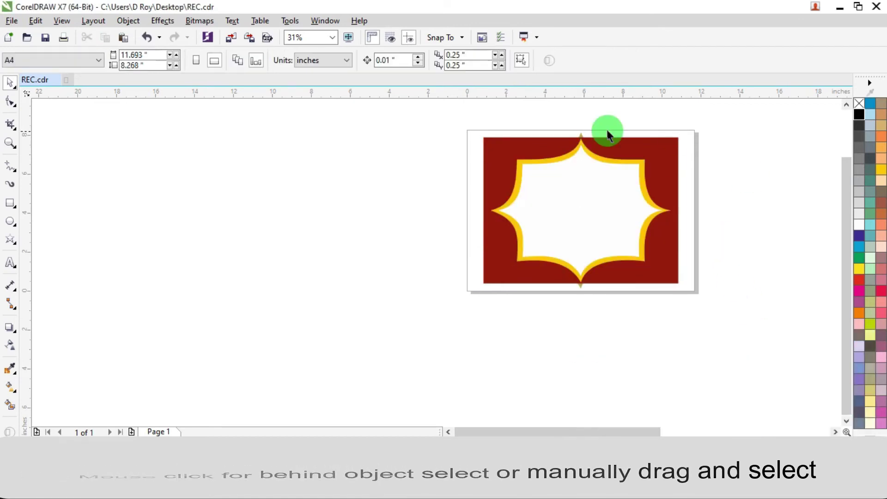
pyautogui.scroll(3, 608, 135)
pyautogui.scroll(-3, 568, 148)
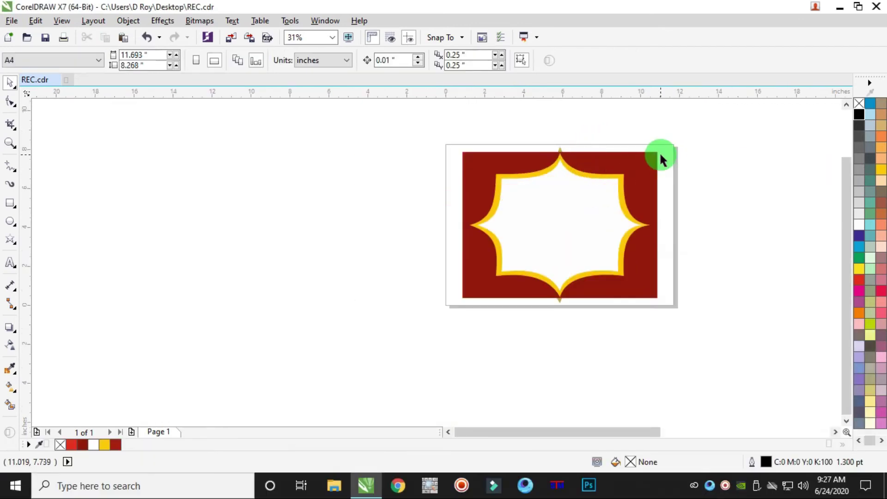
# - Send the dark red rectangle to the back of the page, behind all the ornamental frames
pyautogui.click(656, 154)
pyautogui.rightClick(656, 153)
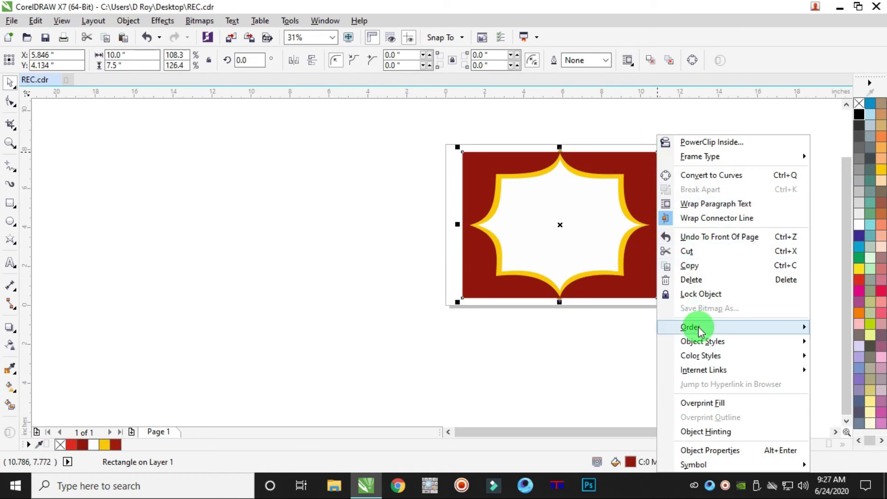
pyautogui.moveTo(697, 330)
pyautogui.click(558, 341)
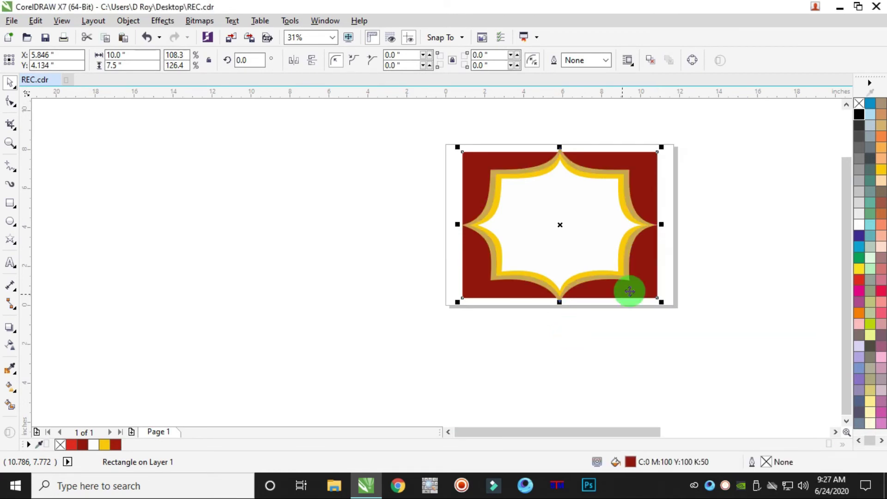
pyautogui.click(594, 141)
pyautogui.scroll(3, 566, 145)
pyautogui.scroll(-3, 568, 148)
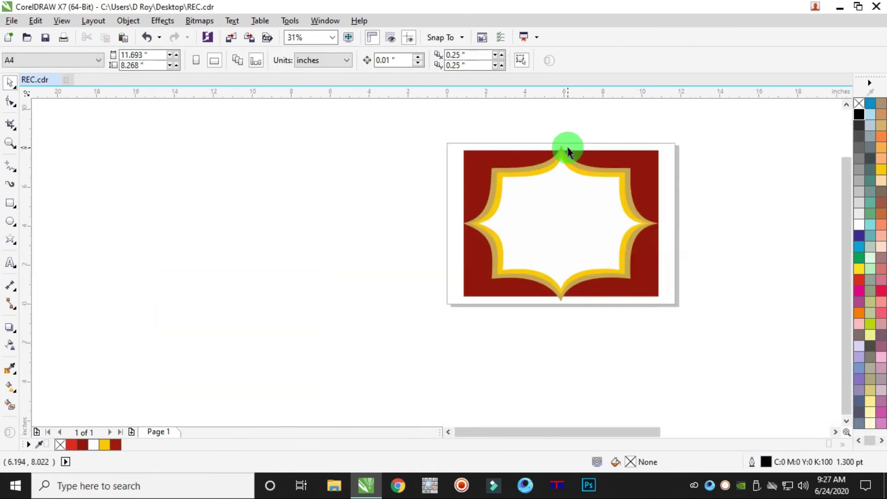
pyautogui.scroll(2, 589, 173)
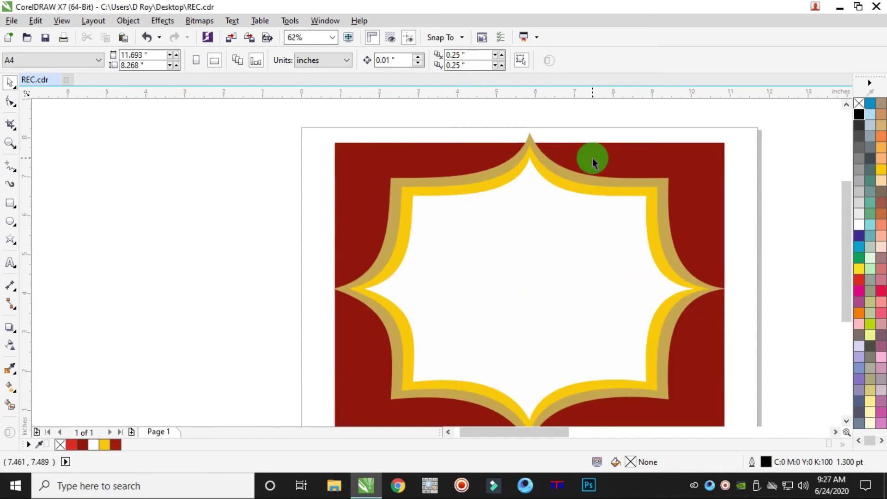
pyautogui.scroll(-2, 594, 163)
pyautogui.moveTo(537, 316); pyautogui.dragTo(517, 323)
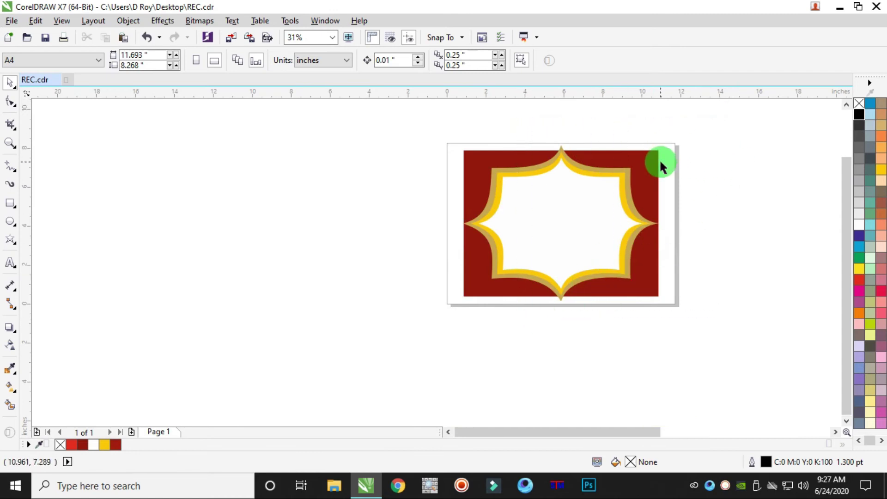
pyautogui.moveTo(629, 173); pyautogui.dragTo(653, 139)
pyautogui.hotkey('ctrl', 'z')
# - Duplicate the dull gold outer frame by copying and pasting it in place
pyautogui.scroll(2, 653, 139)
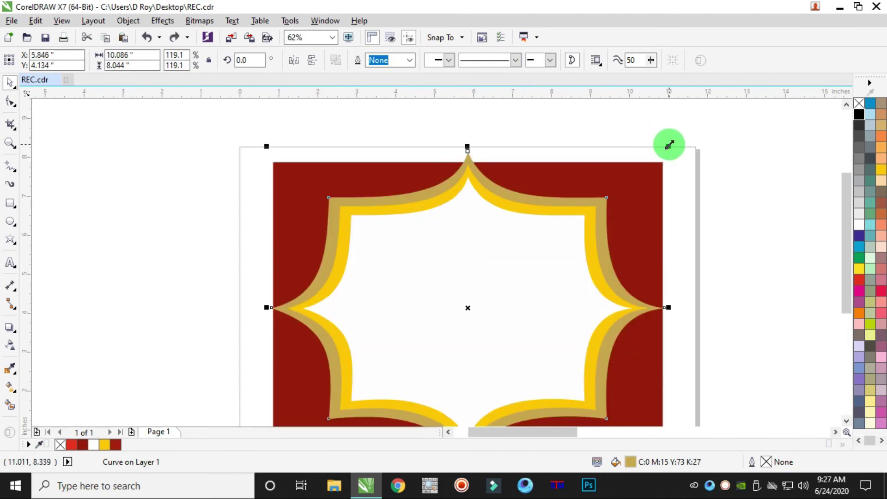
pyautogui.rightClick(604, 205)
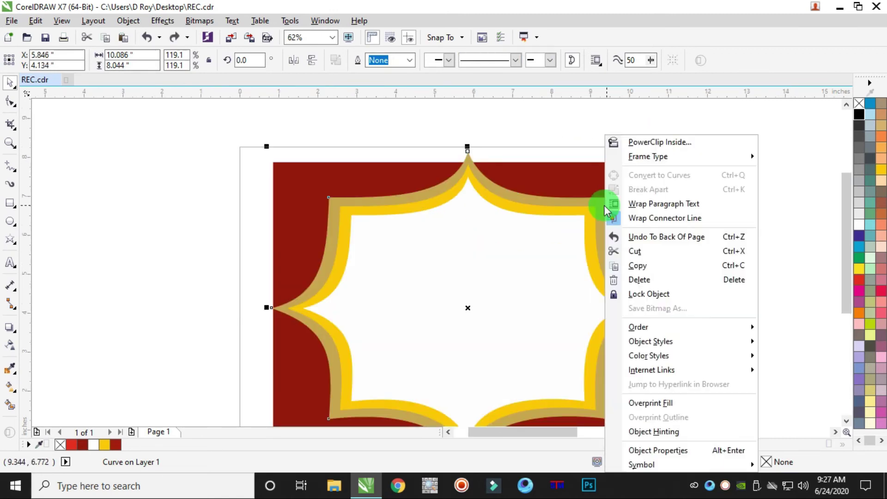
pyautogui.click(638, 268)
pyautogui.rightClick(739, 137)
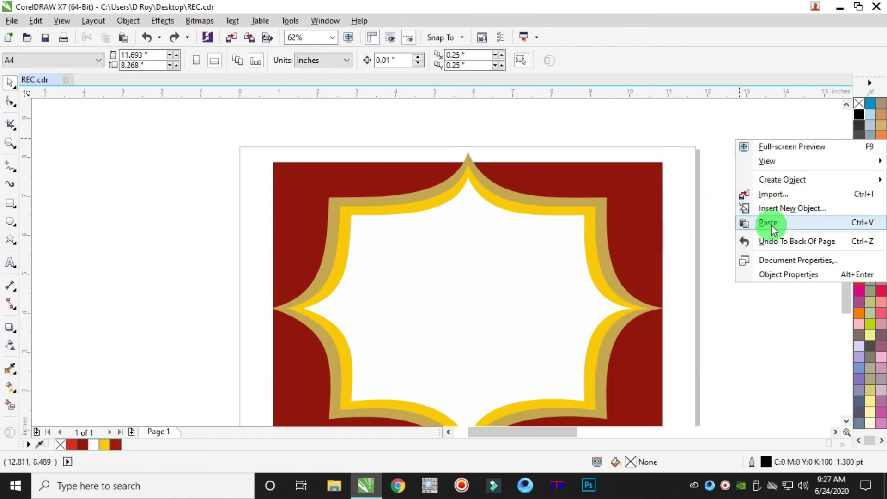
pyautogui.click(772, 224)
# - Enlarge the pasted dull gold copy about its centre to about 12.47 × 9.94 inches and fill it with red, C:0 M:100 Y:100 K:0
pyautogui.moveTo(669, 147); pyautogui.dragTo(721, 148)
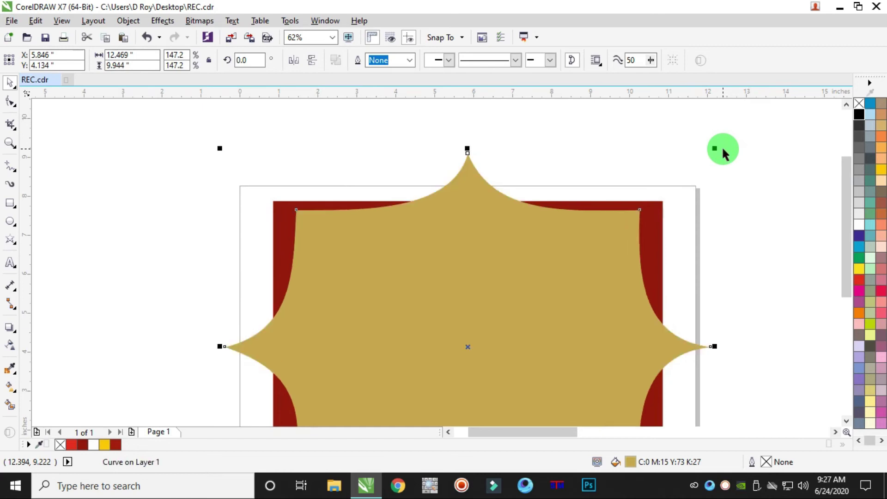
pyautogui.click(859, 291)
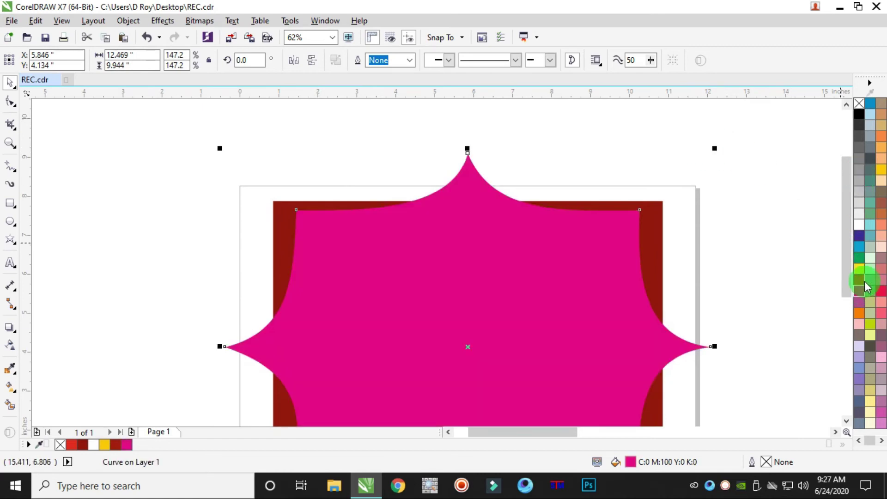
pyautogui.click(859, 280)
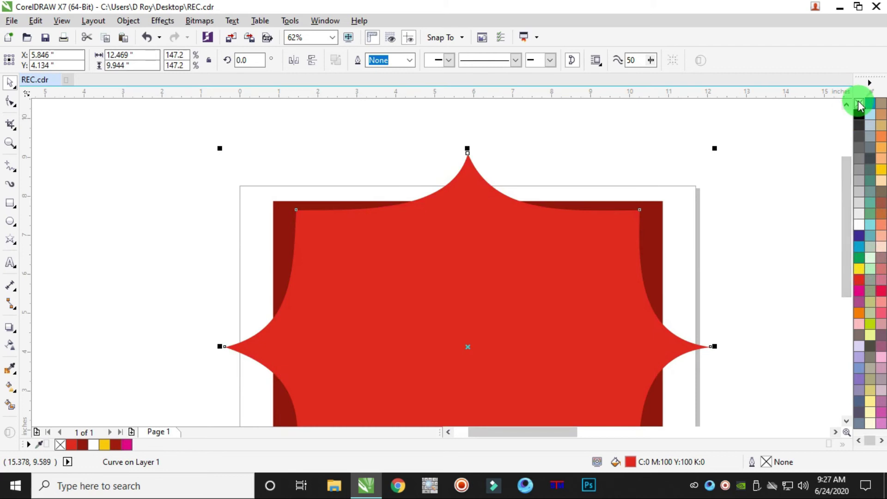
# - PowerClip the large red frame inside the dark red background rectangle
pyautogui.click(128, 21)
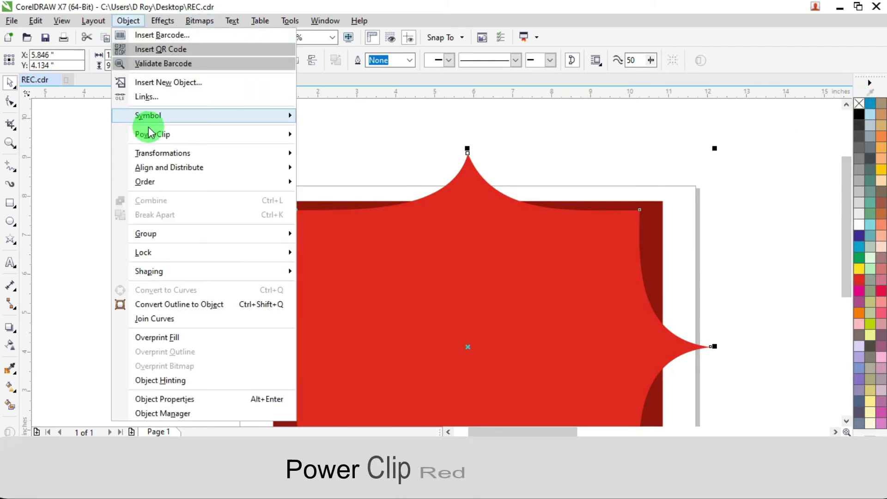
pyautogui.moveTo(242, 135)
pyautogui.click(358, 137)
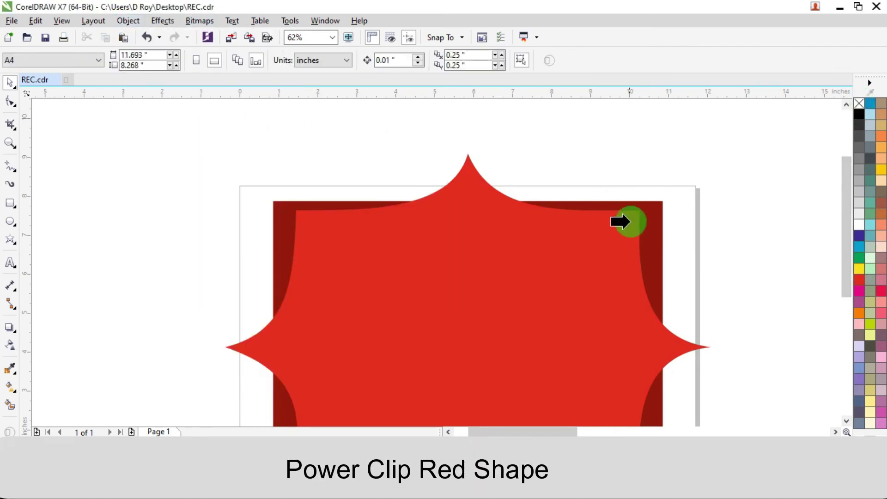
pyautogui.click(659, 209)
pyautogui.click(679, 189)
pyautogui.scroll(-2, 677, 219)
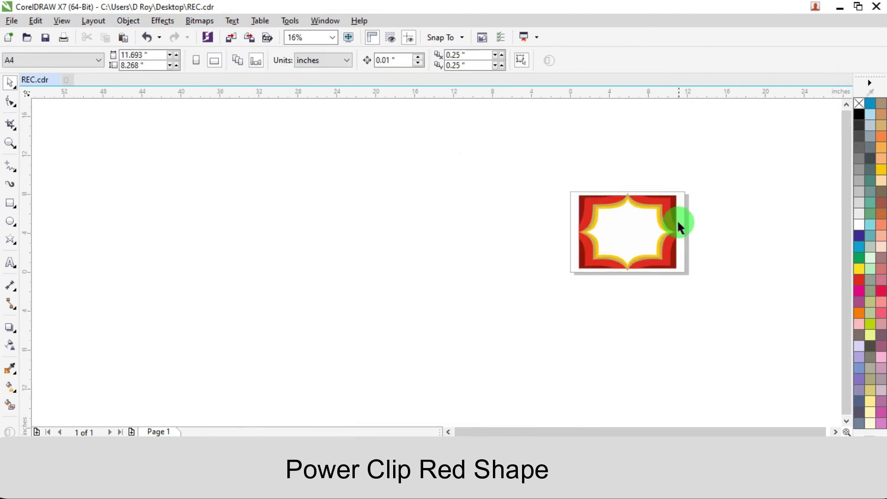
pyautogui.scroll(2, 672, 214)
# - Edit the rectangle's PowerClip contents, shrink the red frame to about 11.9 × 9.49 inches, and finish editing
pyautogui.click(659, 177)
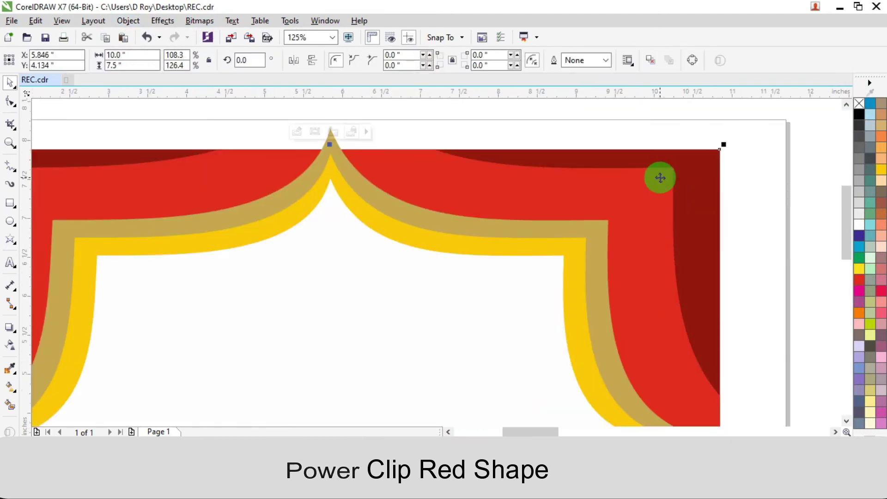
pyautogui.click(659, 177)
pyautogui.click(660, 177)
pyautogui.scroll(-2, 779, 124)
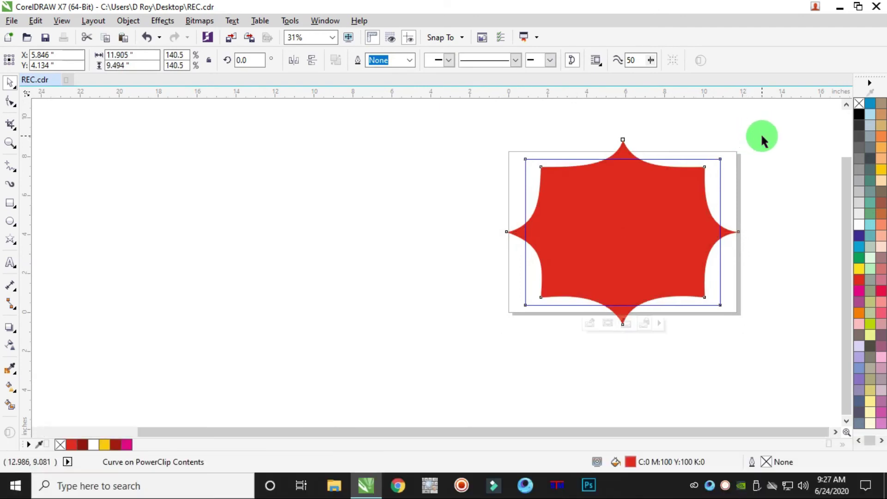
pyautogui.click(760, 133)
pyautogui.click(761, 155)
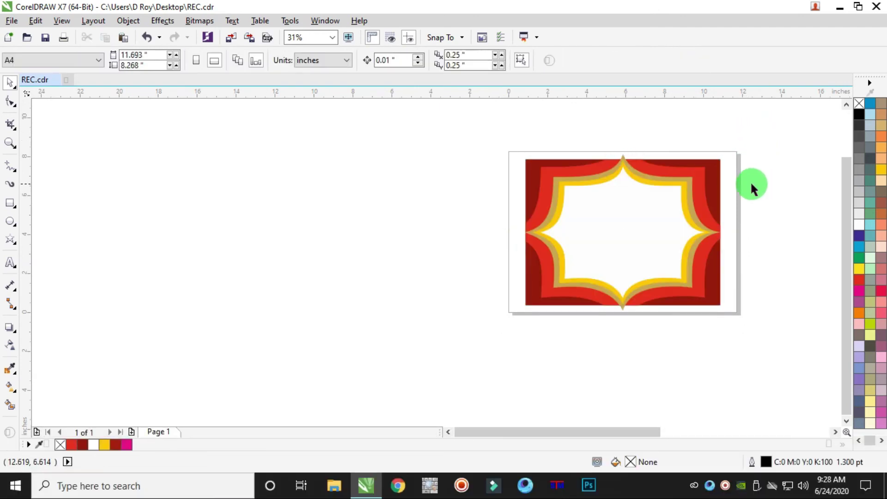
# - Group the white, golden yellow and dull gold frame shapes together
pyautogui.scroll(2, 705, 200)
pyautogui.scroll(-1, 705, 200)
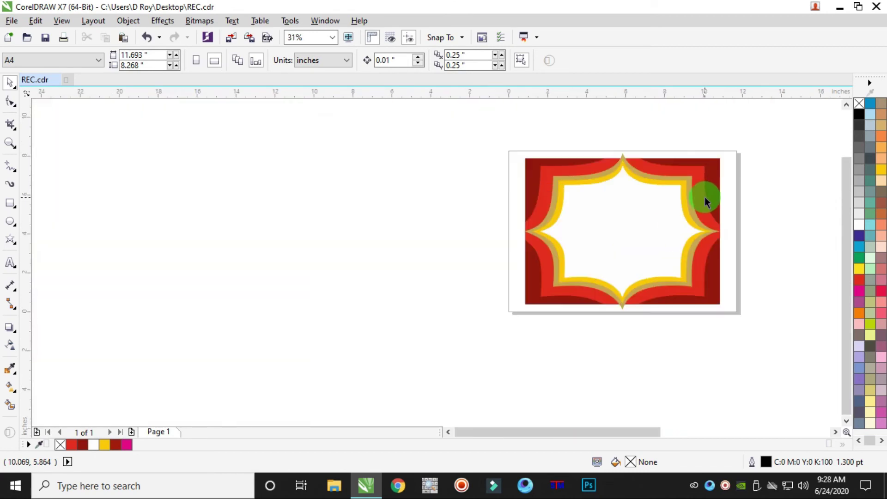
pyautogui.scroll(-1, 705, 198)
pyautogui.click(608, 246)
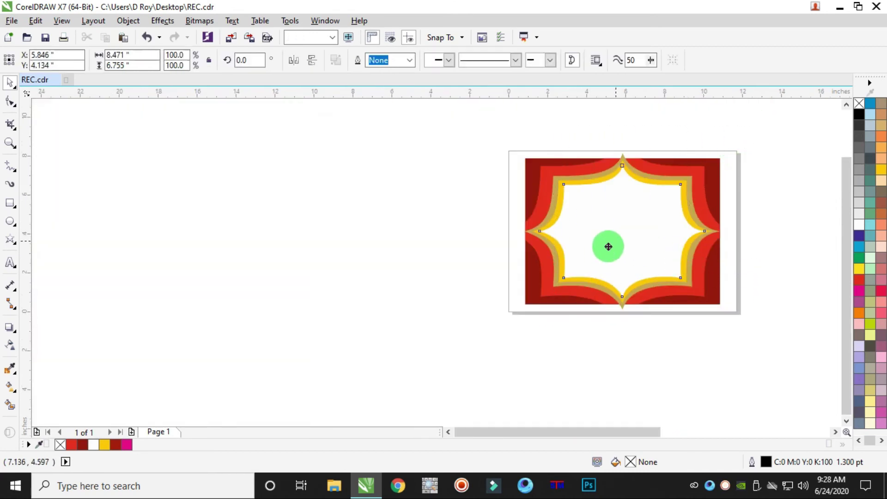
pyautogui.scroll(2, 624, 155)
pyautogui.keyDown('shift'); pyautogui.click(587, 220); pyautogui.keyUp('shift')
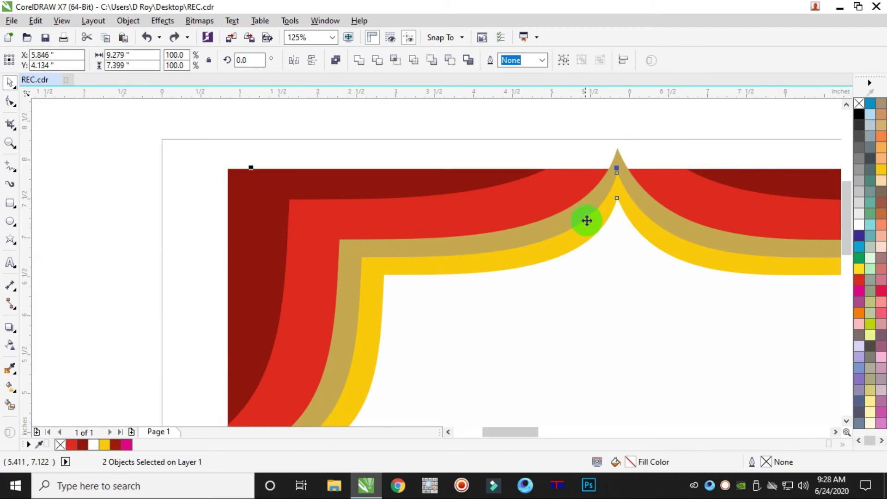
pyautogui.keyDown('shift'); pyautogui.click(644, 230); pyautogui.keyUp('shift')
pyautogui.scroll(-4, 643, 222)
pyautogui.moveTo(643, 220)
pyautogui.mouseDown()
pyautogui.moveTo(489, 244)
pyautogui.moveTo(635, 223)
pyautogui.mouseUp()
pyautogui.scroll(2, 635, 223)
pyautogui.rightClick(647, 244)
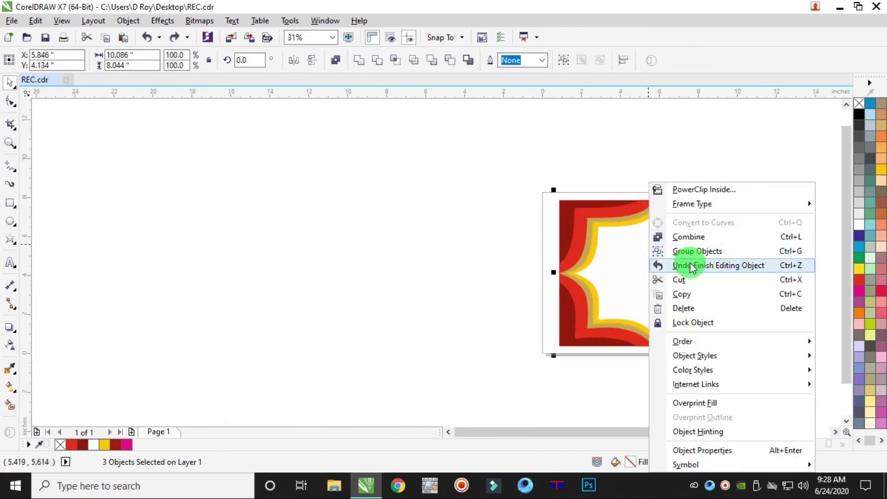
pyautogui.click(702, 250)
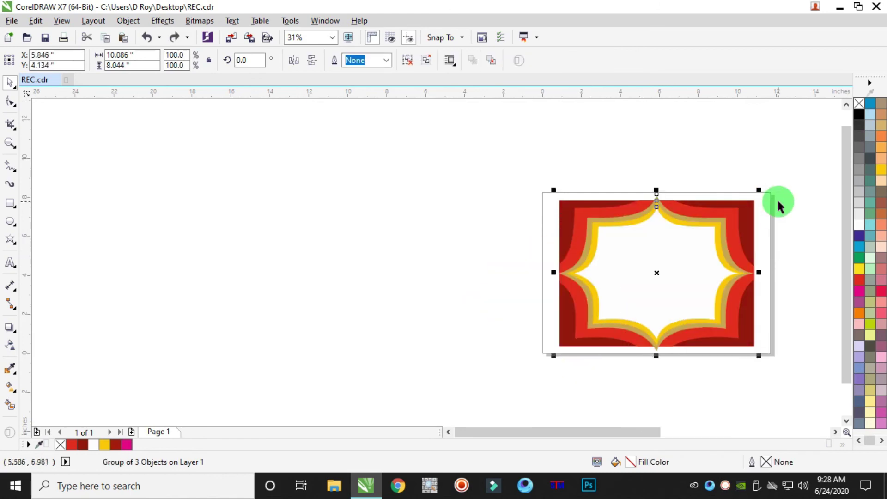
# - Enlarge the grouped frames about their centre to 8.304 inches high, and widen them symmetrically to 10.962 inches
pyautogui.scroll(1, 757, 206)
pyautogui.moveTo(768, 179); pyautogui.dragTo(773, 172)
pyautogui.scroll(-1, 713, 307)
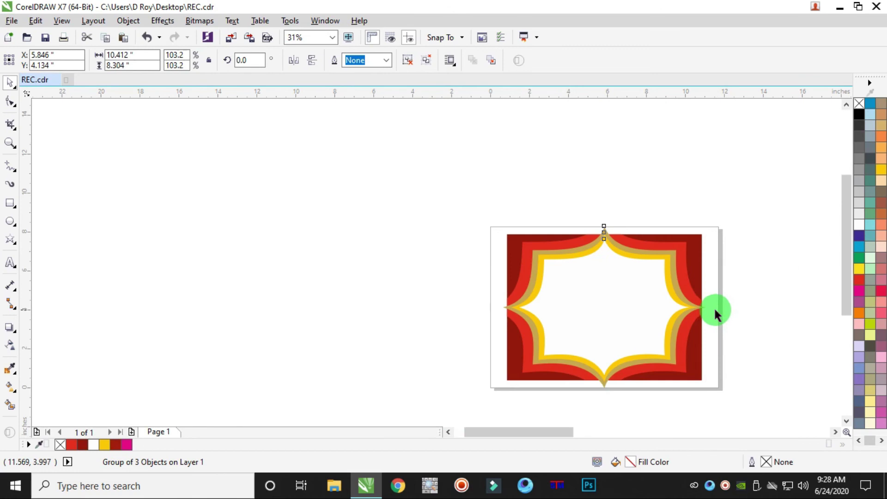
pyautogui.scroll(2, 695, 311)
pyautogui.moveTo(682, 299); pyautogui.dragTo(725, 300)
pyautogui.scroll(-1, 643, 295)
pyautogui.scroll(-1, 574, 362)
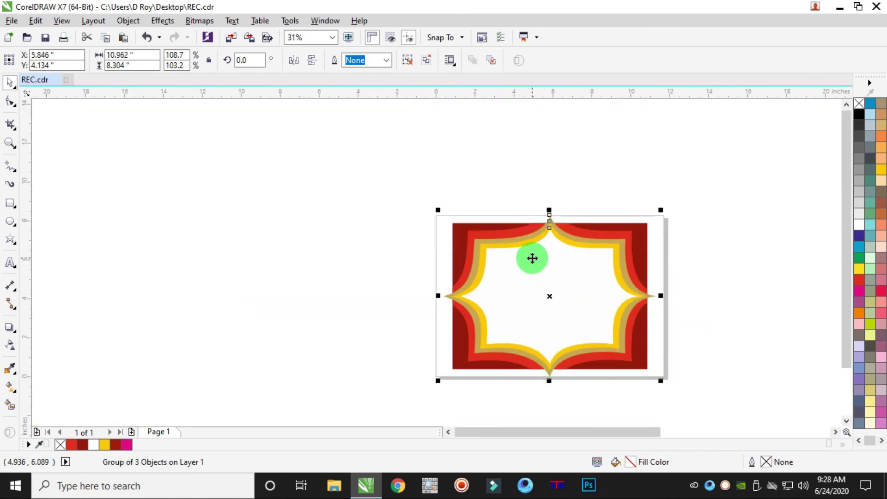
# - PowerClip the grouped white and gold frames inside the dark red background rectangle
pyautogui.scroll(1, 530, 255)
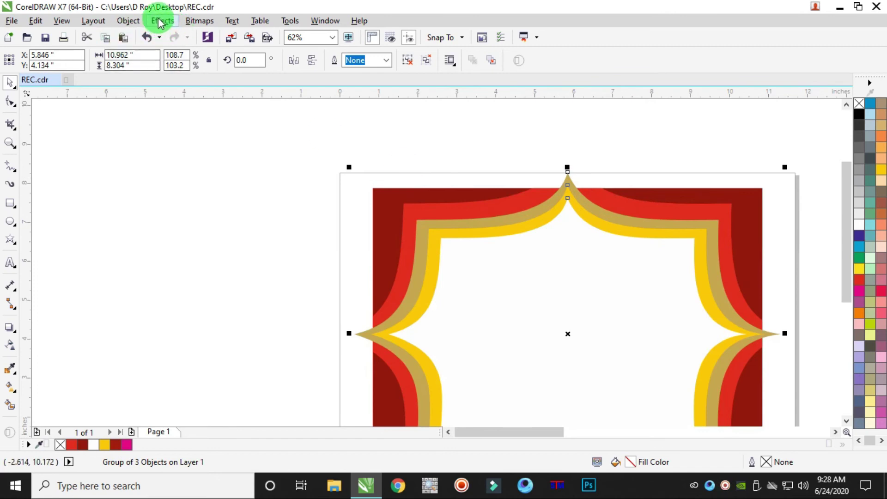
pyautogui.click(128, 20)
pyautogui.moveTo(248, 135)
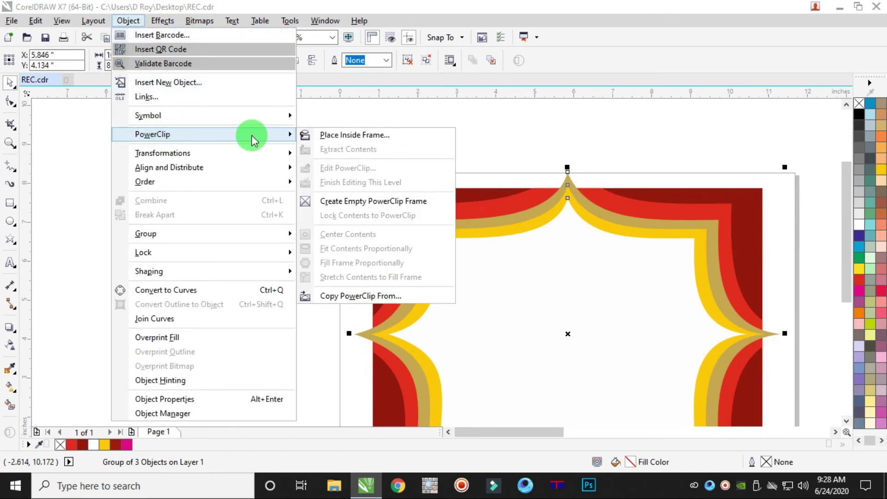
pyautogui.click(323, 135)
pyautogui.click(388, 196)
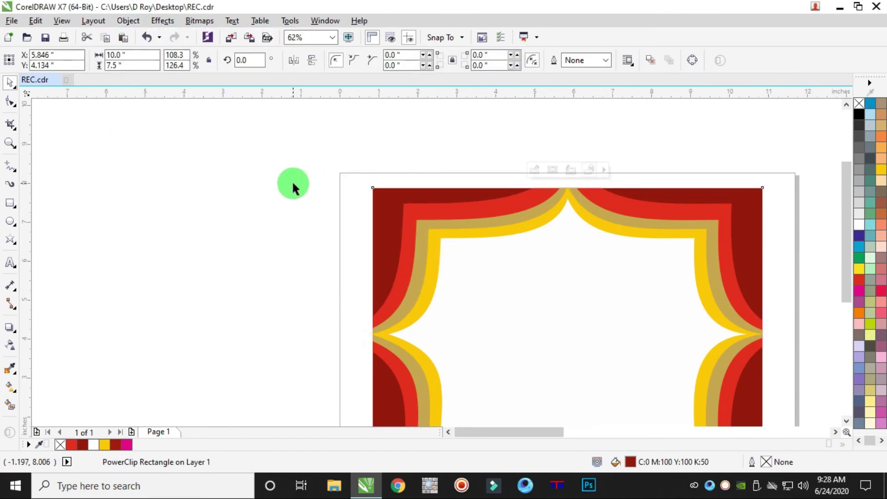
pyautogui.click(292, 181)
pyautogui.scroll(-1, 334, 190)
pyautogui.scroll(2, 453, 338)
pyautogui.scroll(-2, 454, 342)
pyautogui.scroll(-1, 509, 303)
pyautogui.scroll(3, 508, 303)
pyautogui.scroll(-2, 509, 303)
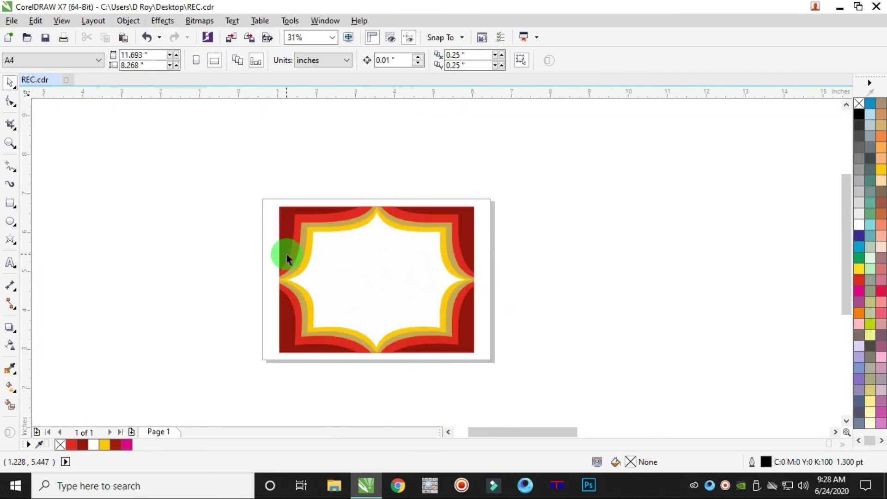
pyautogui.scroll(1, 286, 254)
pyautogui.scroll(-1, 286, 254)
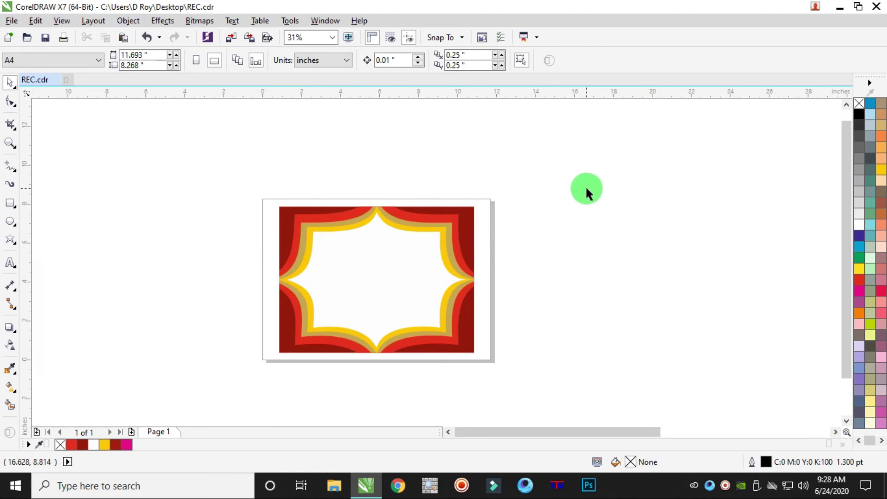
# - Edit the rectangle's PowerClip contents, enlarge the red frame slightly about its centre, and finish editing
pyautogui.scroll(1, 440, 204)
pyautogui.click(466, 227)
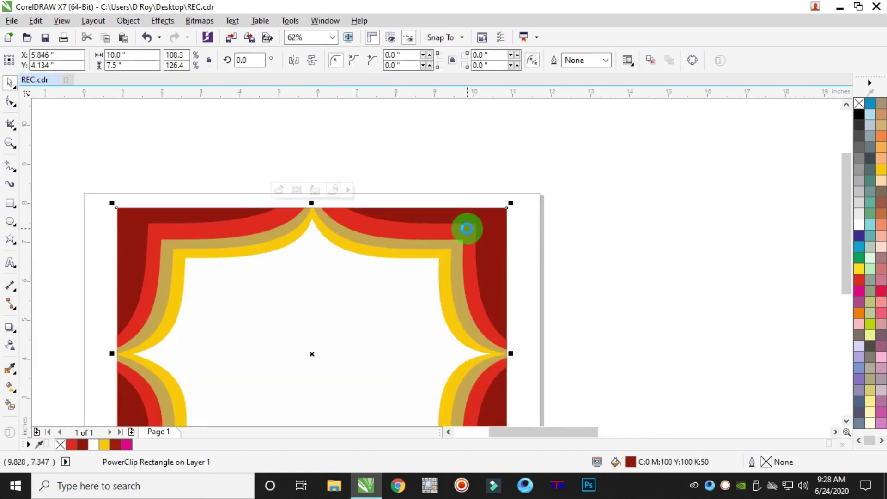
pyautogui.doubleClick(466, 227)
pyautogui.click(471, 230)
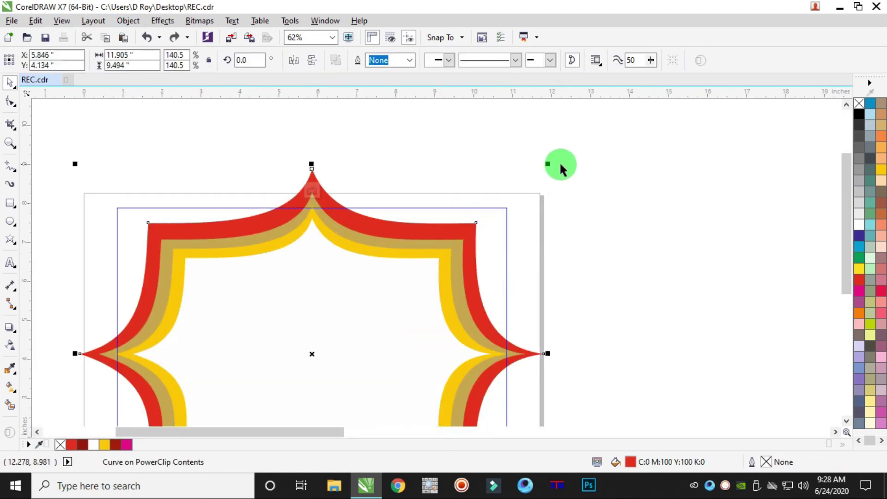
pyautogui.moveTo(549, 162); pyautogui.dragTo(560, 154)
pyautogui.keyDown('ctrl'); pyautogui.click(596, 173); pyautogui.keyUp('ctrl')
pyautogui.scroll(-2, 595, 184)
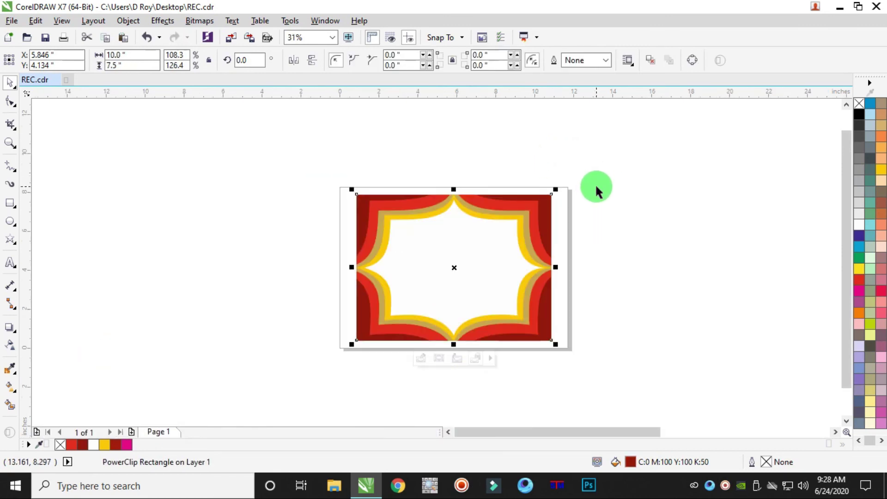
pyautogui.click(610, 172)
# - Move the grouped certificate text from beside the page into the white centre of the frame
pyautogui.scroll(2, 431, 245)
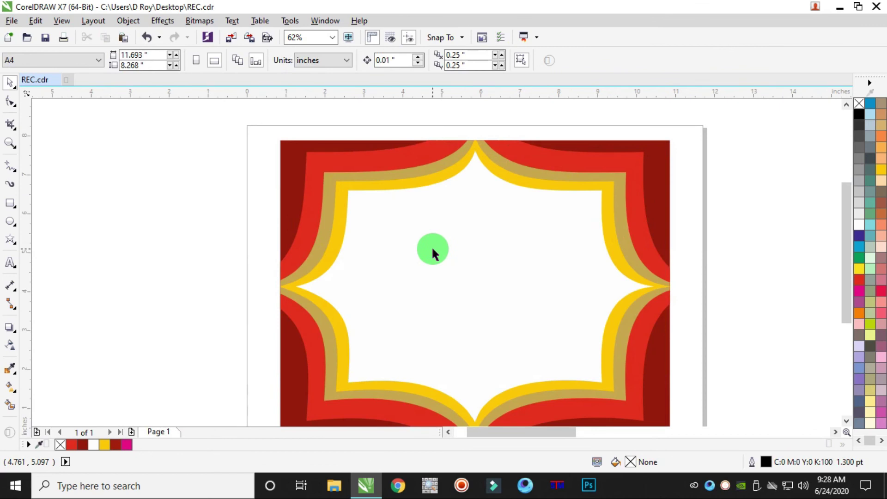
pyautogui.scroll(-8, 432, 246)
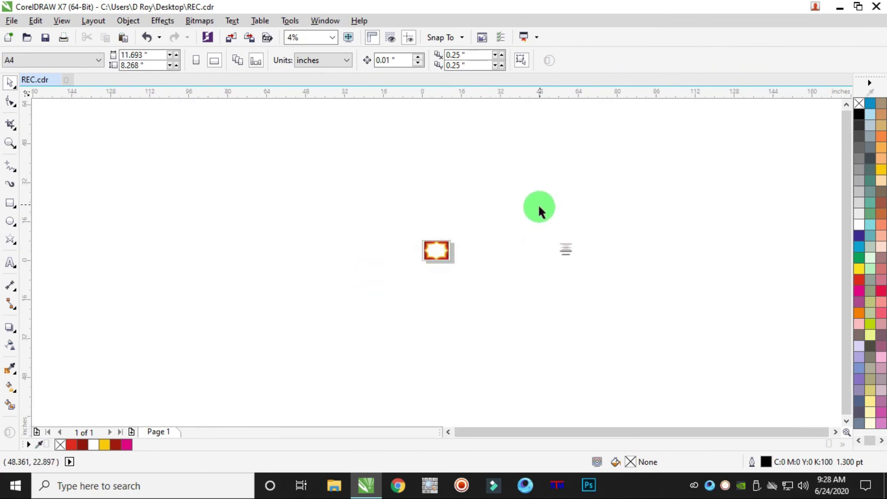
pyautogui.click(567, 250)
pyautogui.moveTo(565, 248); pyautogui.dragTo(463, 252)
pyautogui.scroll(4, 448, 252)
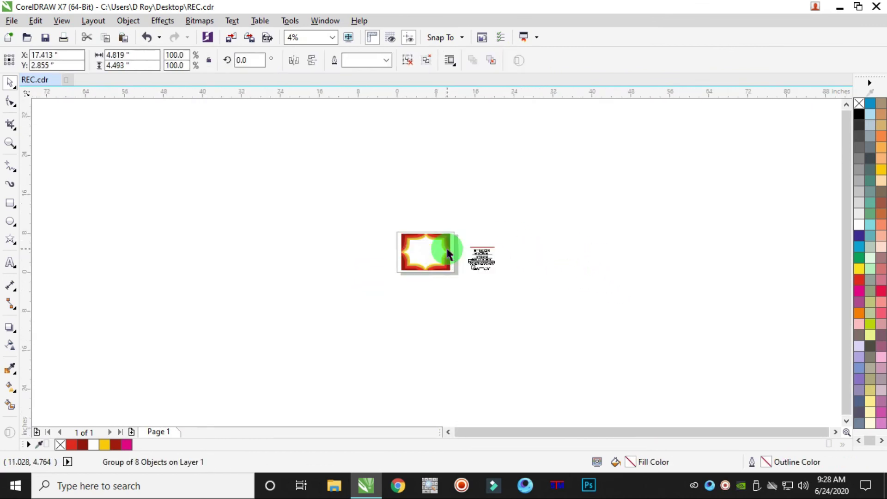
pyautogui.scroll(2, 417, 266)
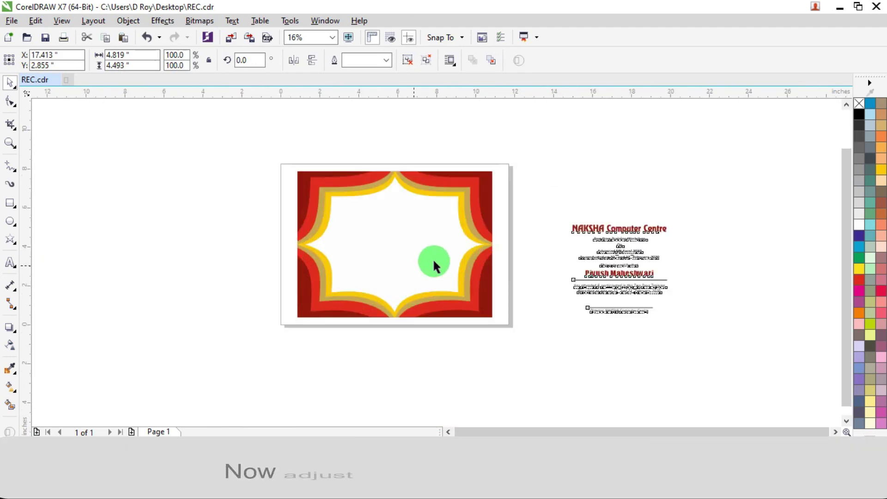
pyautogui.moveTo(609, 258); pyautogui.dragTo(387, 231)
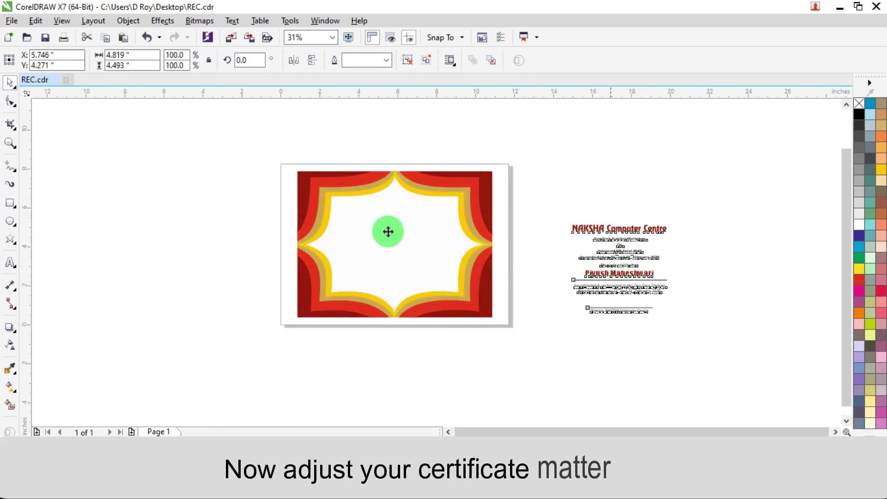
pyautogui.scroll(4, 390, 243)
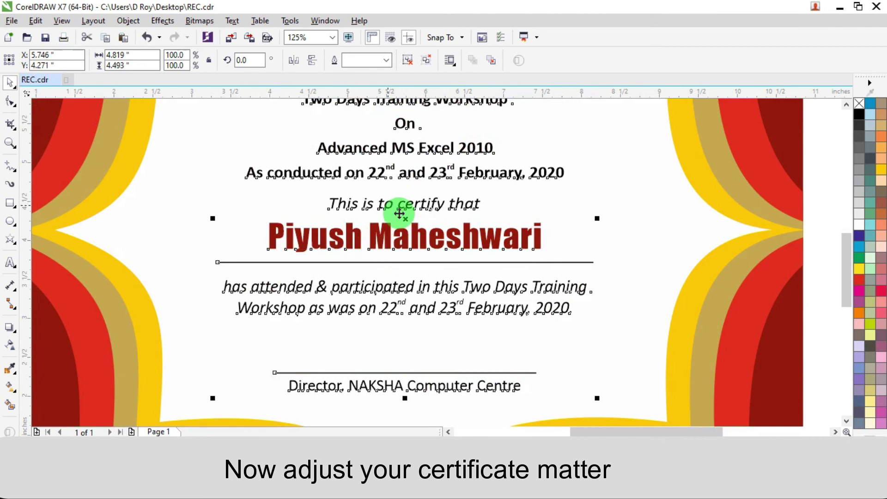
# - Centre the text group horizontally on the background rectangle and position it vertically at Y 3.981 inches
pyautogui.scroll(-2, 473, 286)
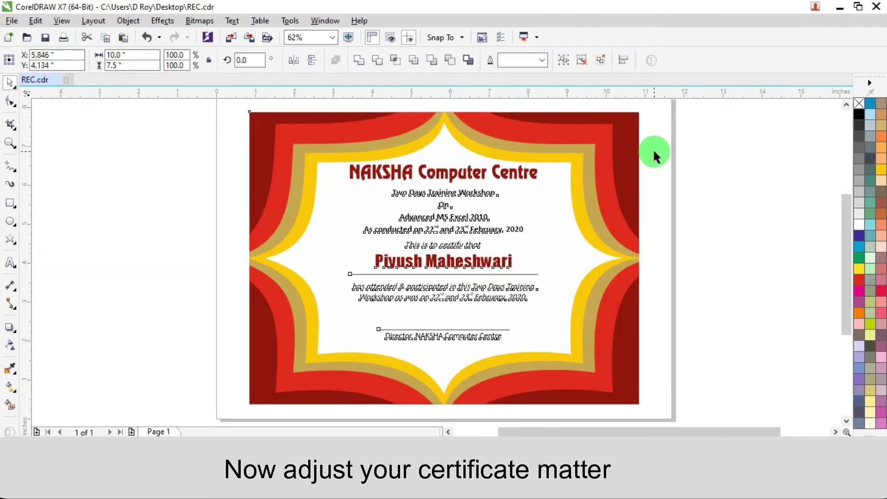
pyautogui.click(701, 119)
pyautogui.moveTo(250, 358); pyautogui.dragTo(246, 360)
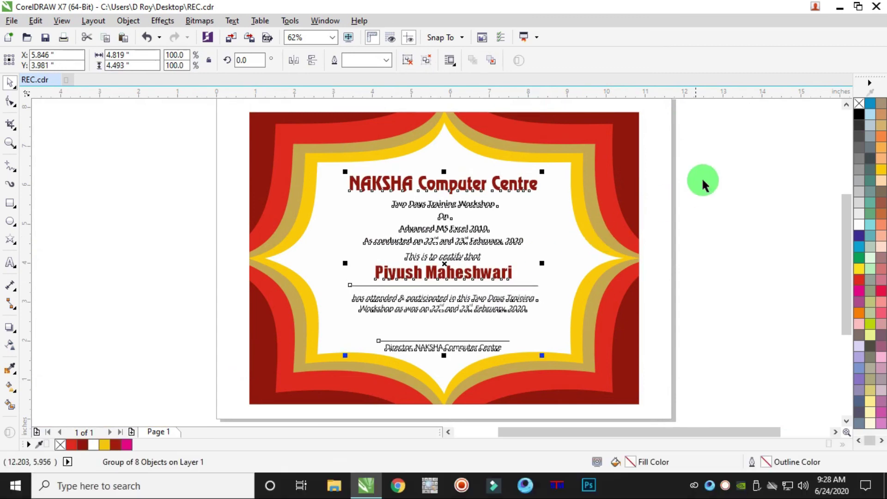
# - Widen the "NAKSHA Computer Centre" heading symmetrically to about 5.39 inches within the text group
pyautogui.click(550, 174)
pyautogui.keyDown('ctrl'); pyautogui.click(525, 182); pyautogui.keyUp('ctrl')
pyautogui.scroll(2, 524, 182)
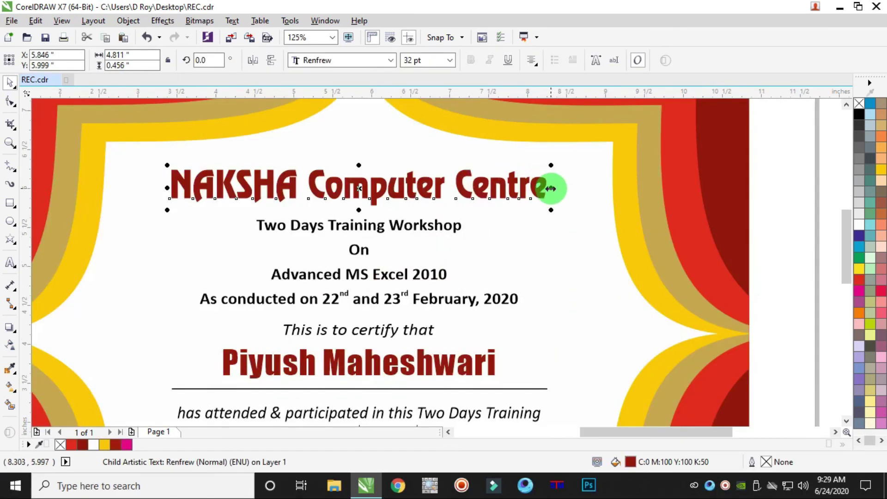
pyautogui.moveTo(550, 185); pyautogui.dragTo(570, 188)
pyautogui.scroll(-2, 495, 222)
pyautogui.click(733, 167)
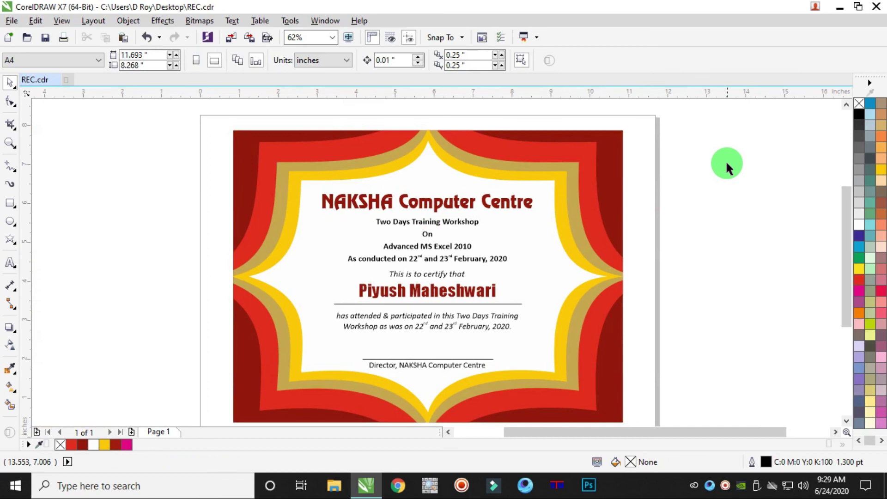
# - Ungroup the certificate text into separate objects
pyautogui.moveTo(683, 165); pyautogui.dragTo(346, 293)
pyautogui.moveTo(660, 195); pyautogui.dragTo(310, 327)
pyautogui.click(462, 222)
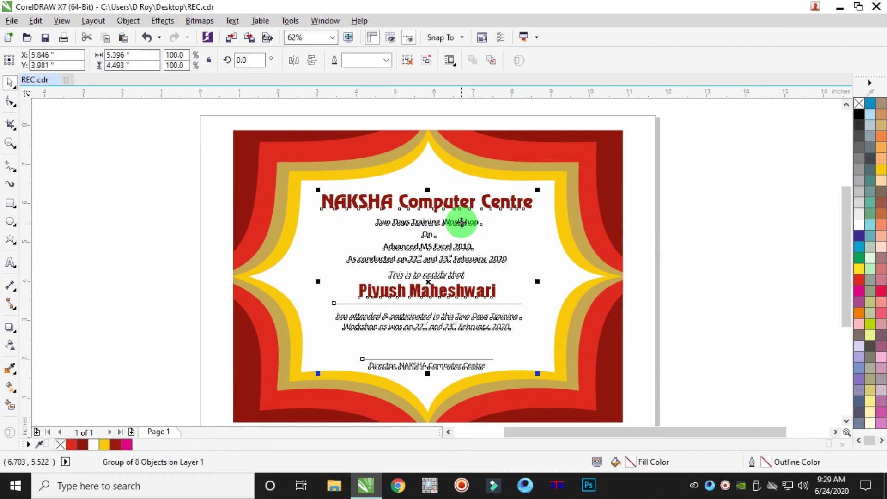
pyautogui.hotkey('ctrl', 'u')
pyautogui.click(693, 191)
# - Widen the five text and line objects between the heading and the signature line slightly about their centre
pyautogui.moveTo(696, 206); pyautogui.dragTo(287, 347)
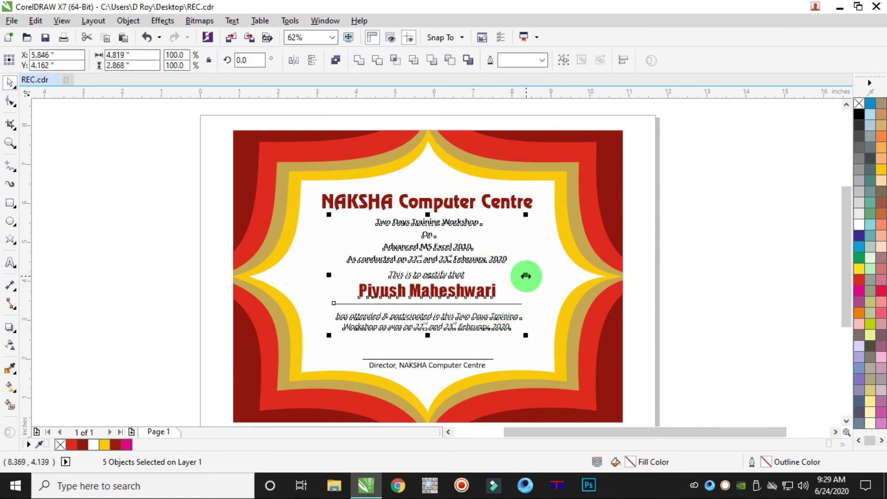
pyautogui.moveTo(532, 278); pyautogui.dragTo(530, 279)
pyautogui.click(708, 239)
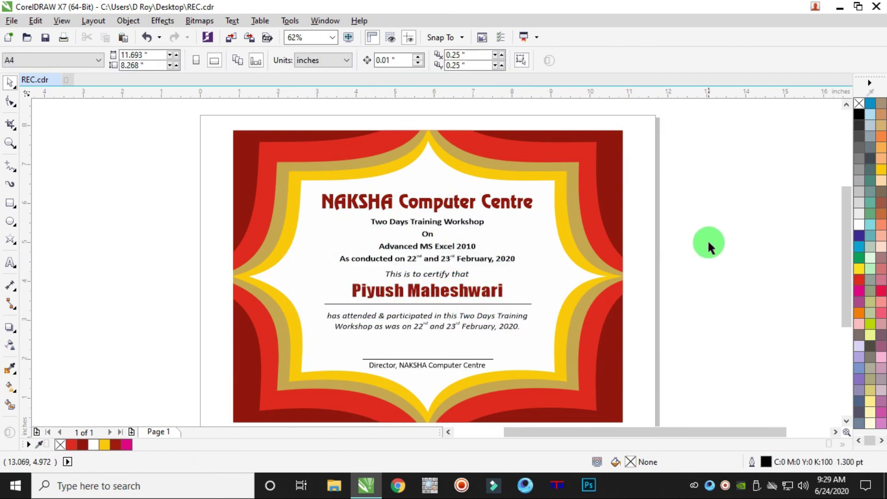
# - Raise all eight certificate text and line objects together to about Y 4.13 inches
pyautogui.moveTo(705, 162); pyautogui.dragTo(296, 386)
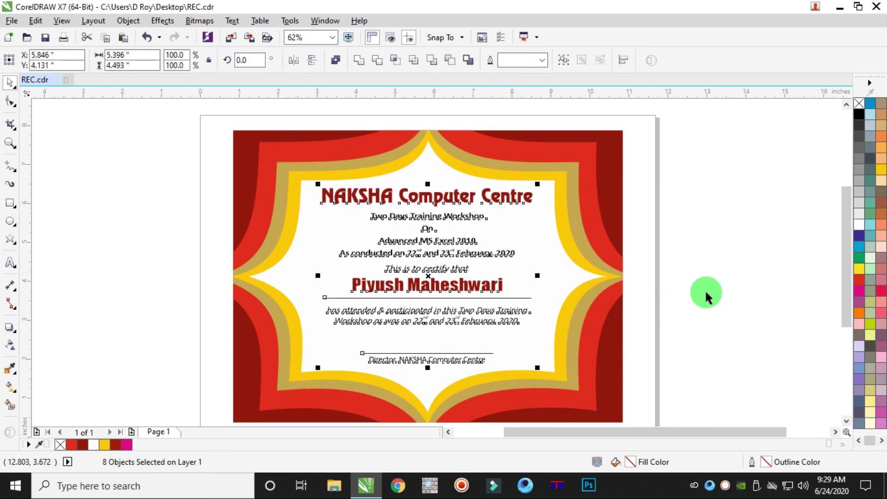
pyautogui.click(717, 276)
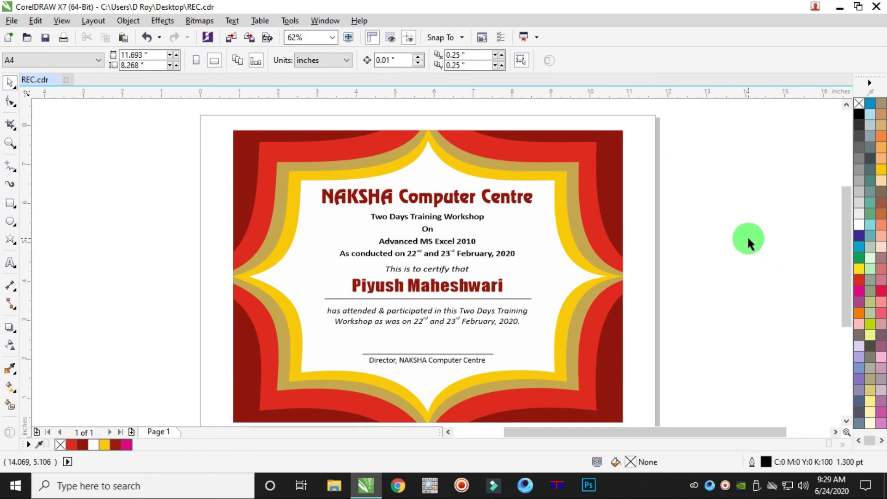
pyautogui.scroll(-1, 748, 239)
pyautogui.click(11, 142)
pyautogui.moveTo(469, 168); pyautogui.dragTo(698, 340)
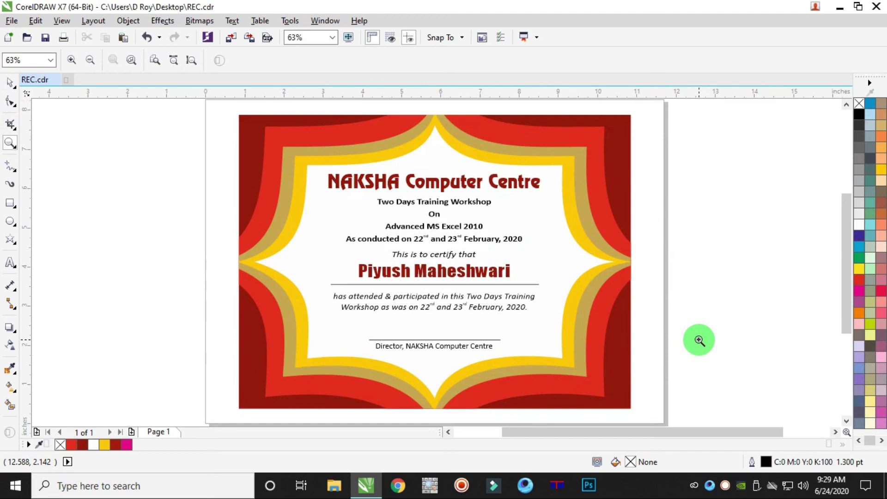